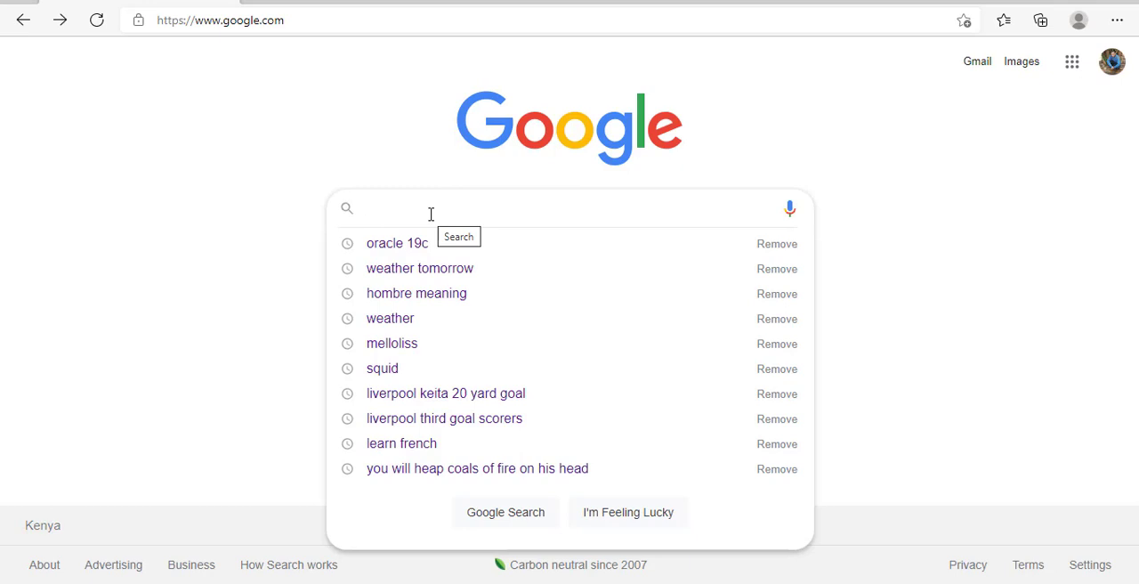
- Search Google for oracle 19c and request the WINDOWS.X64_193000_db_home.zip download from Oracle's Database 19c for Windows x64 page
{"action": "left_click", "coordinate": [391, 245]}
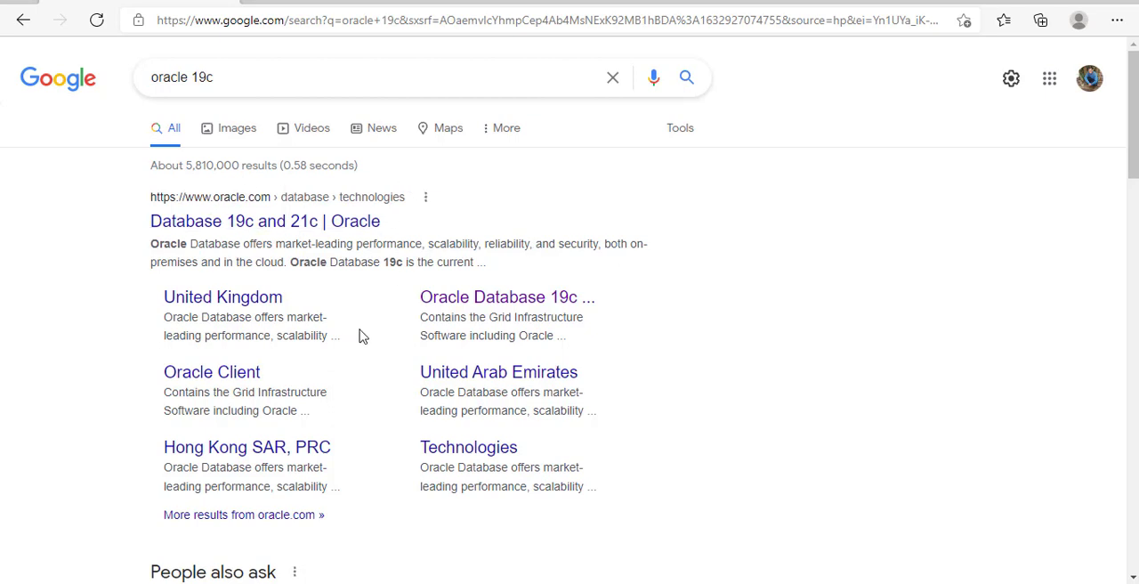
{"action": "left_click", "coordinate": [502, 300]}
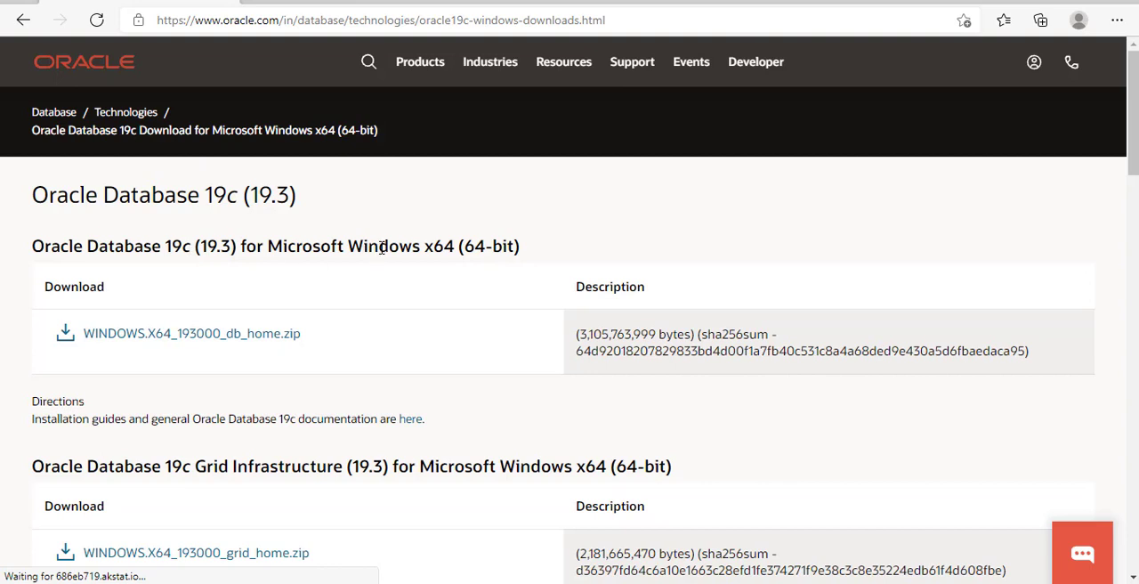
{"action": "left_click", "coordinate": [161, 340]}
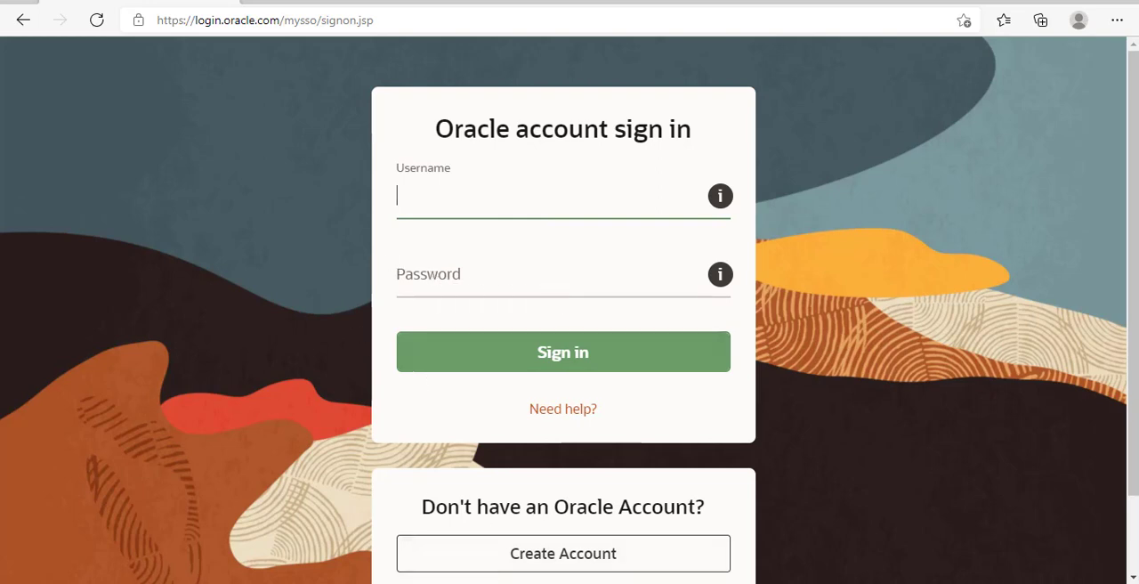
- Switch to File Explorer, check the WINDOWS.X64_193000_db_home archive in C:\Software, and open the C:\Oracle folder
{"action": "left_click", "coordinate": [472, 582]}
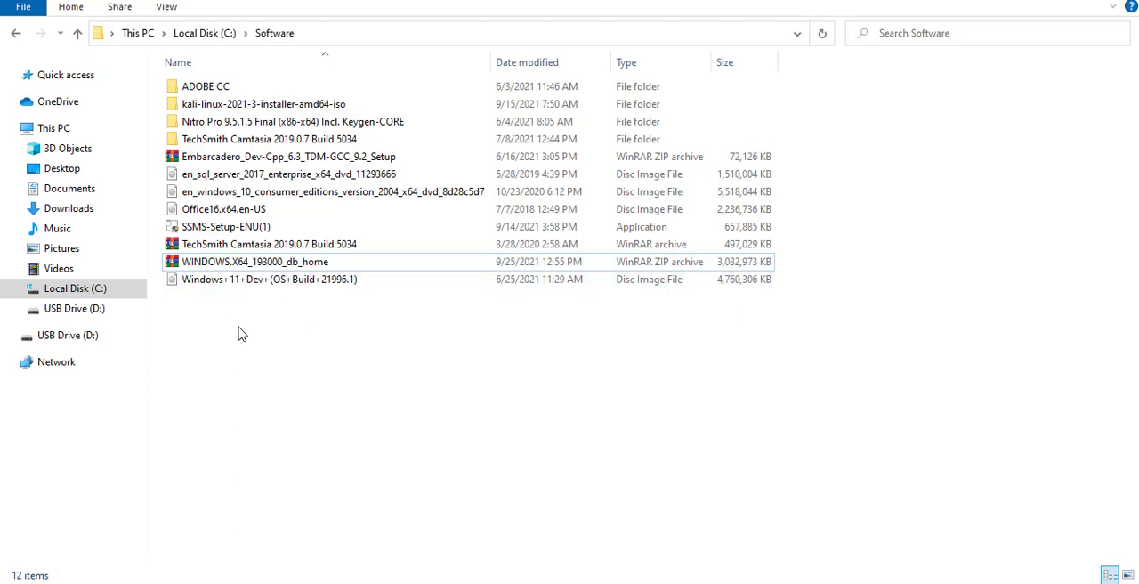
{"action": "left_click", "coordinate": [222, 264]}
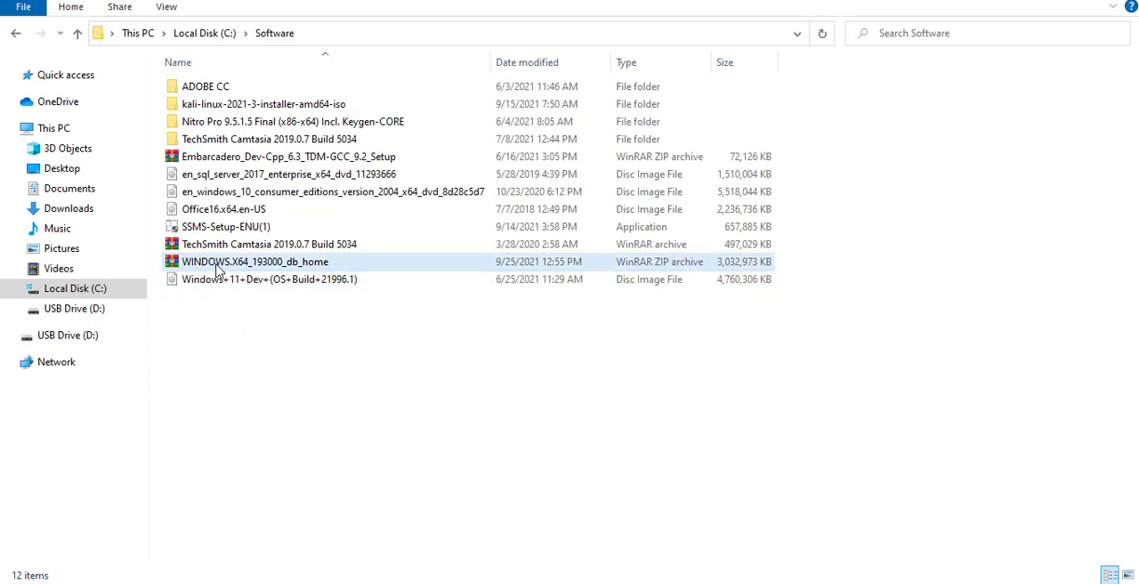
{"action": "left_click", "coordinate": [214, 265]}
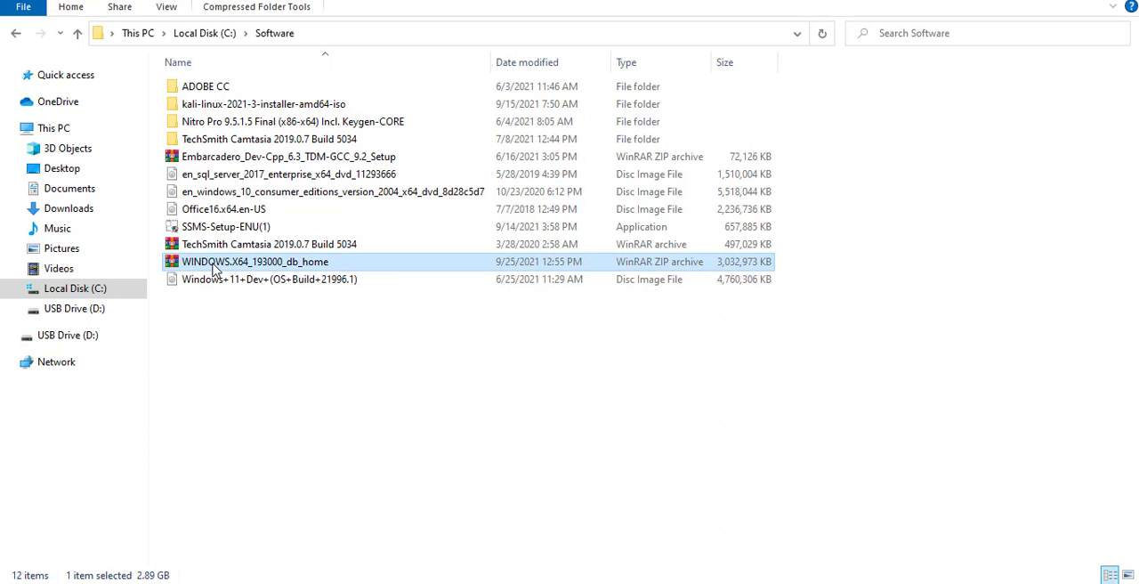
{"action": "left_click", "coordinate": [194, 38]}
{"action": "left_click", "coordinate": [241, 356]}
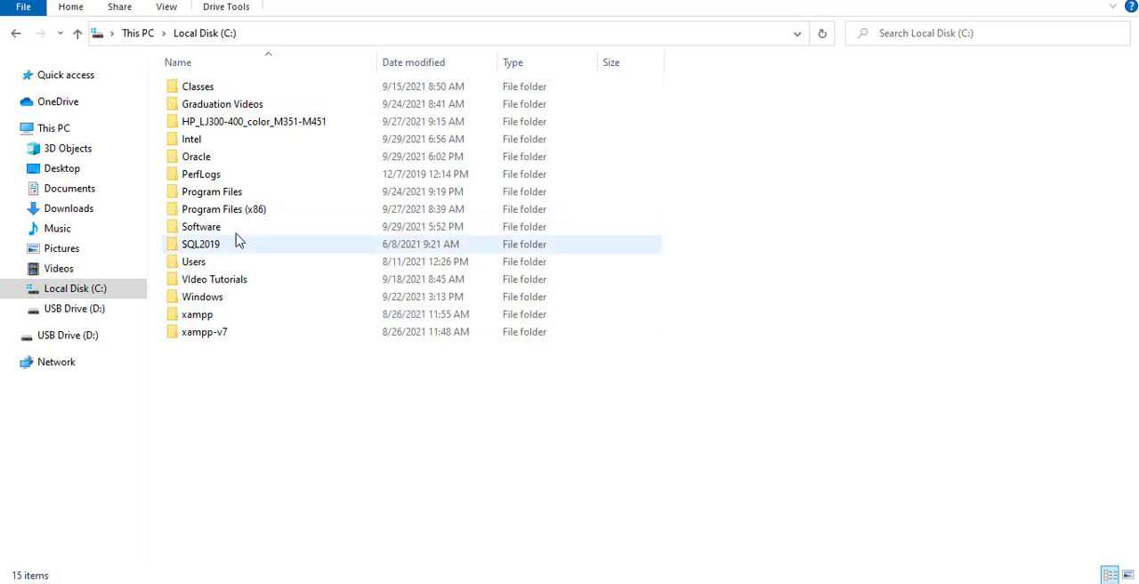
{"action": "double_click", "coordinate": [197, 166]}
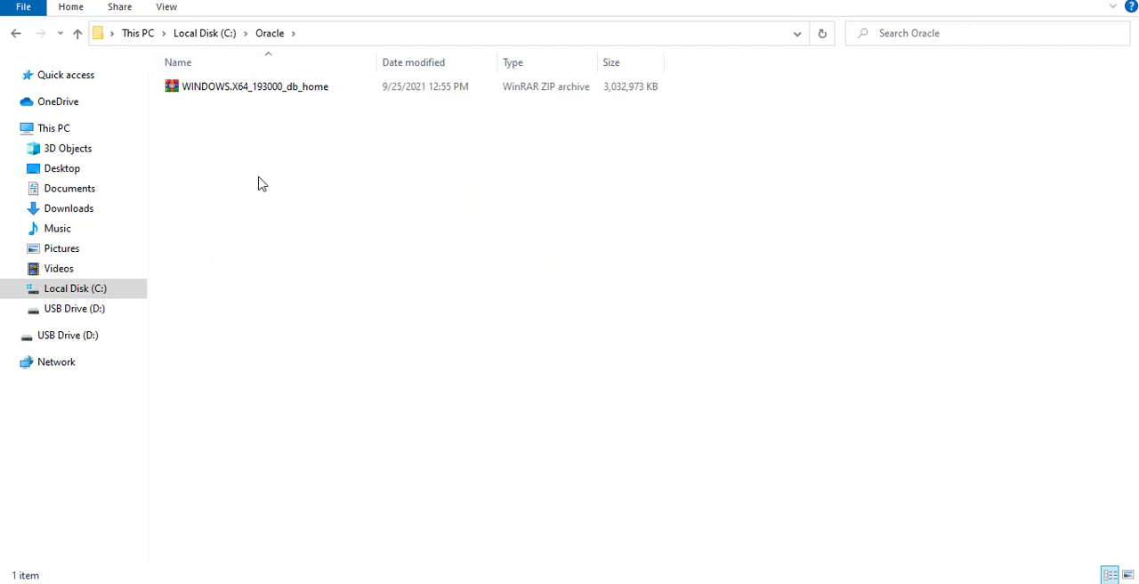
- Extract the WINDOWS.X64_193000_db_home archive directly into the C:\Oracle folder
{"action": "left_click", "coordinate": [276, 89]}
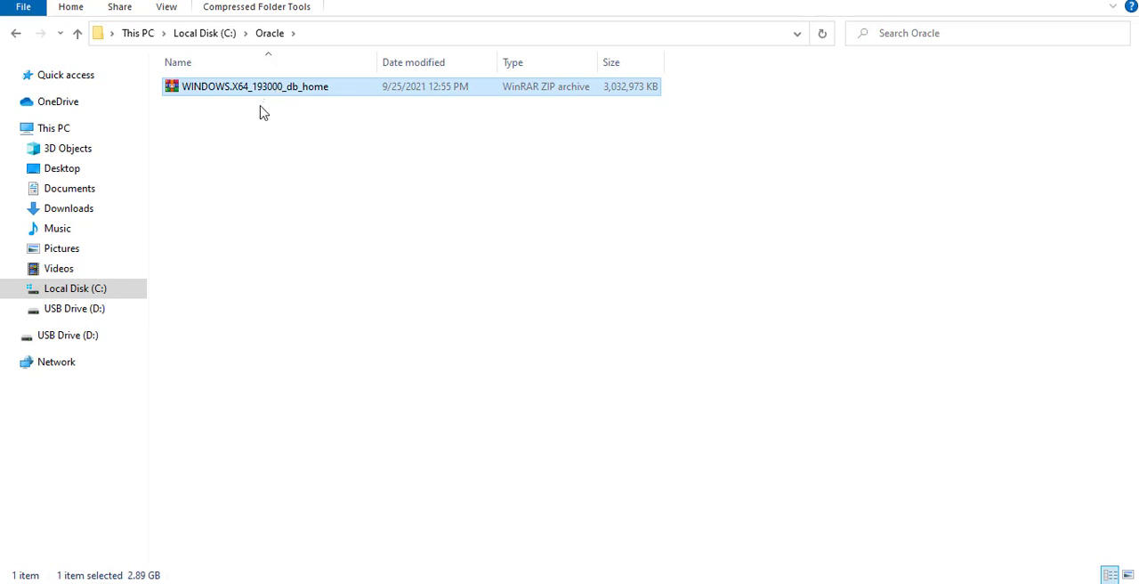
{"action": "left_click", "coordinate": [399, 122]}
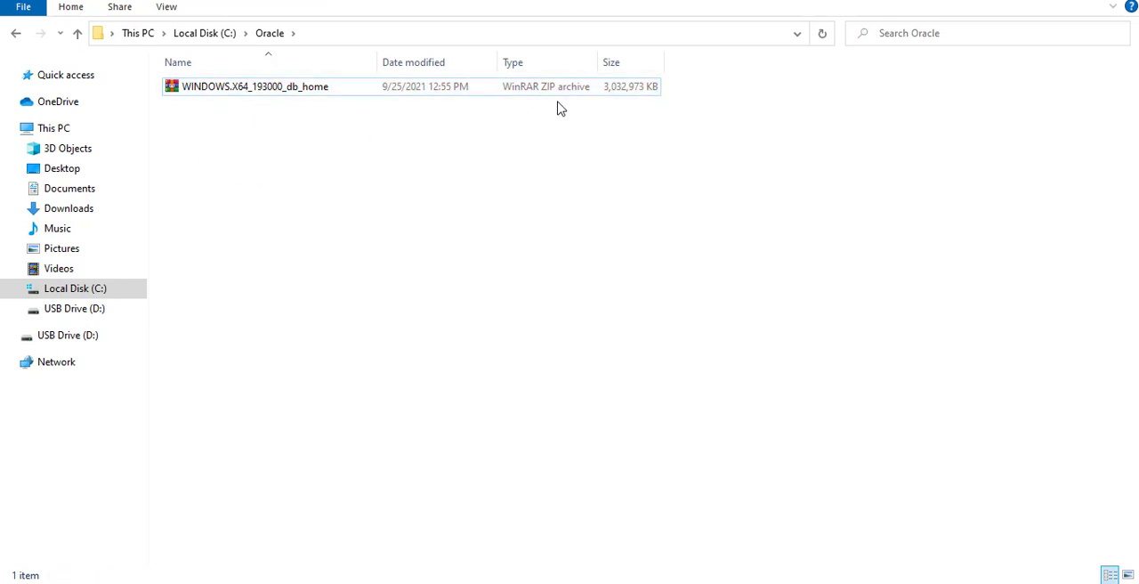
{"action": "left_click", "coordinate": [230, 92]}
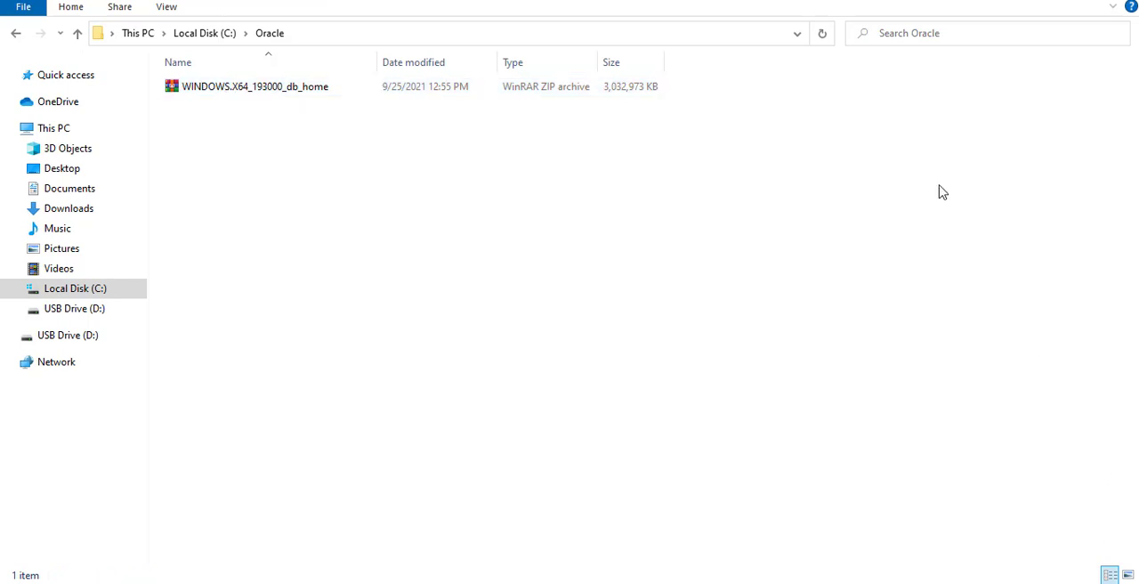
{"action": "right_click", "coordinate": [213, 94]}
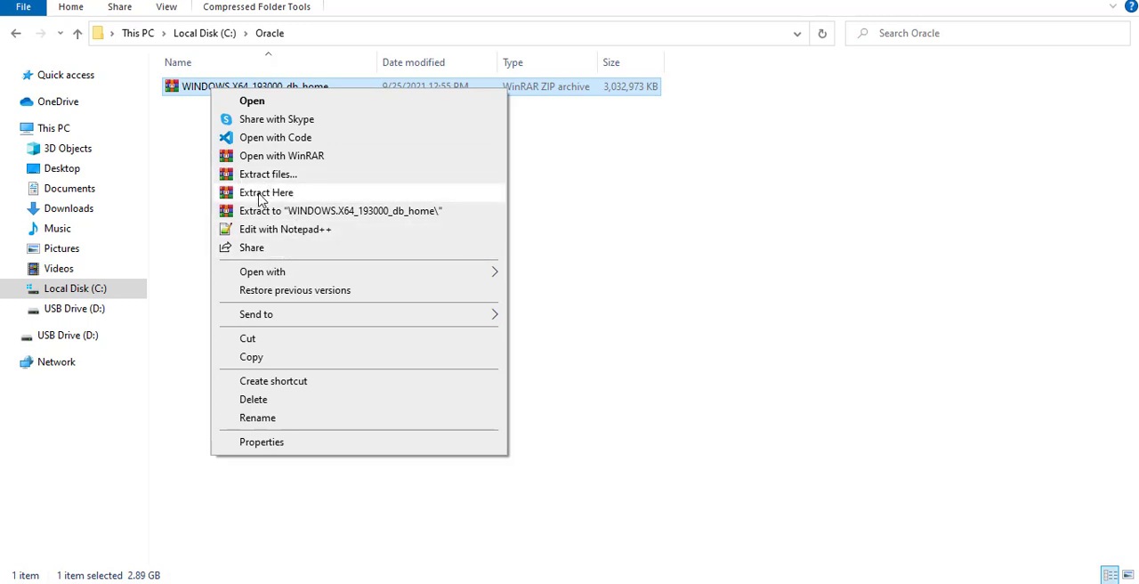
{"action": "left_click", "coordinate": [262, 198]}
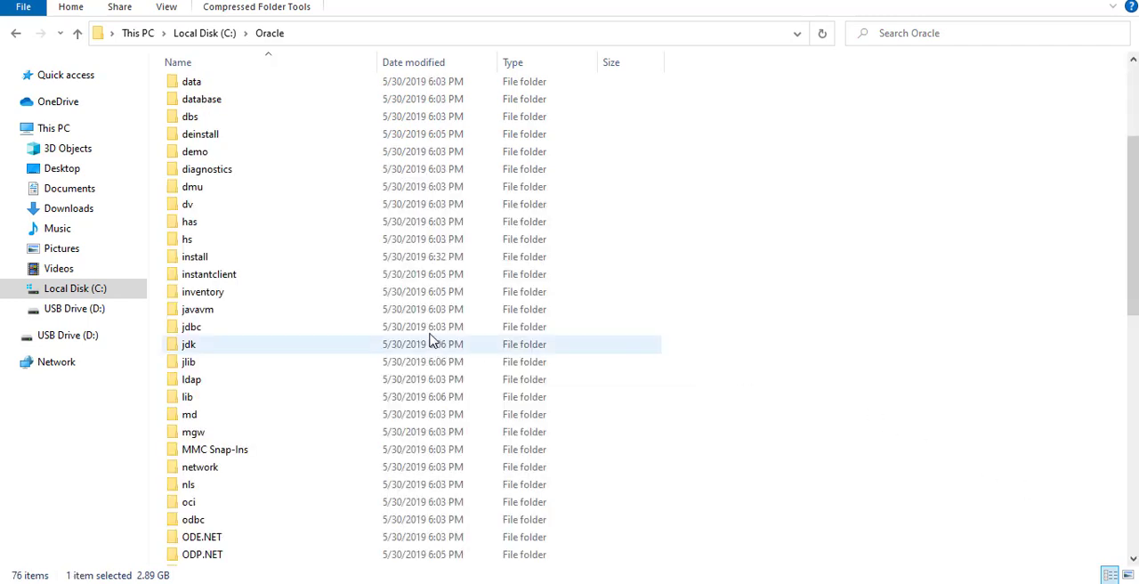
- Look through the extracted files and delete the WINDOWS.X64_193000_db_home archive from C:\Oracle
{"action": "scroll", "coordinate": [422, 292], "scroll_direction": "up", "scroll_amount": 4}
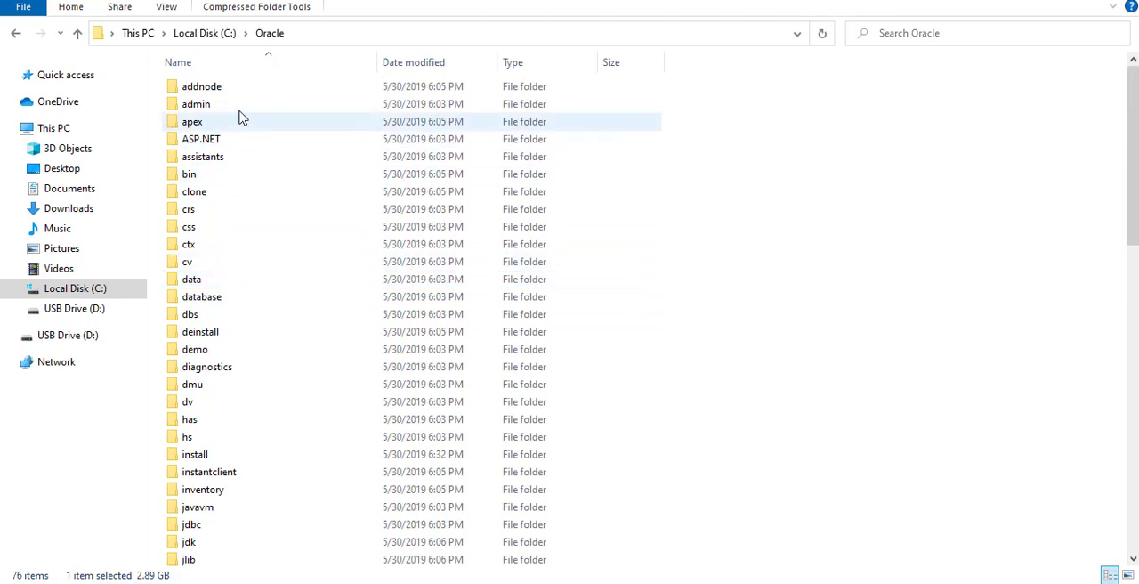
{"action": "scroll", "coordinate": [222, 111], "scroll_direction": "down", "scroll_amount": 2}
{"action": "scroll", "coordinate": [214, 107], "scroll_direction": "down", "scroll_amount": 15}
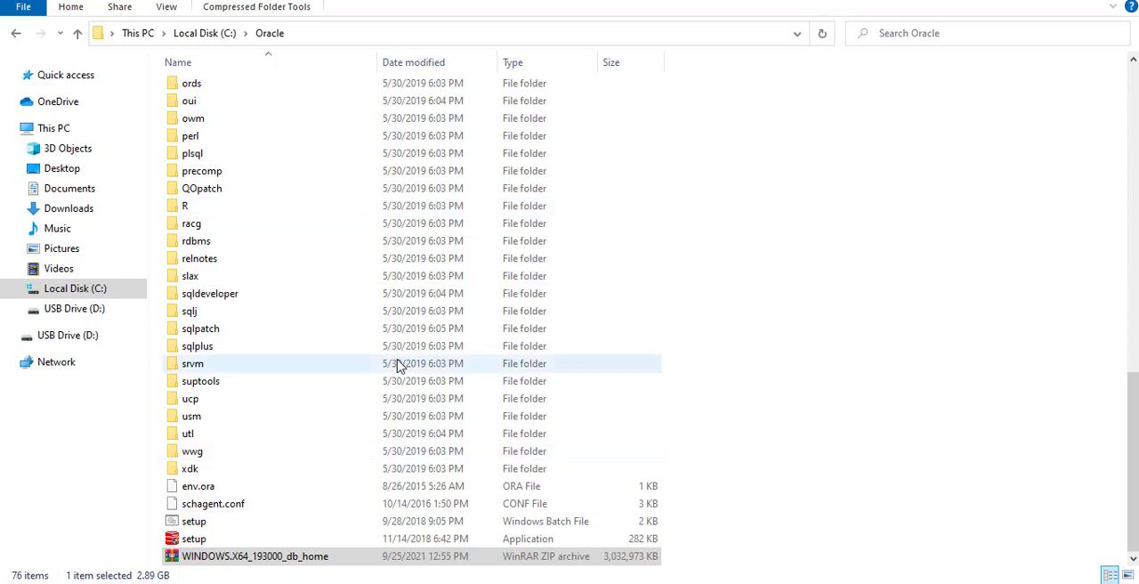
{"action": "left_click", "coordinate": [865, 466]}
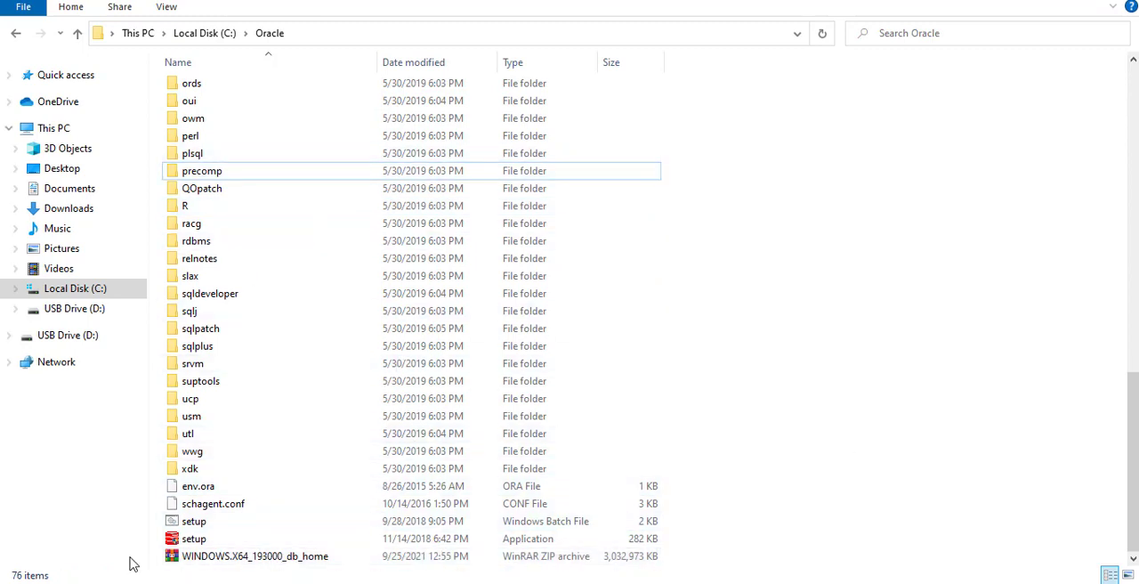
{"action": "left_click", "coordinate": [222, 558]}
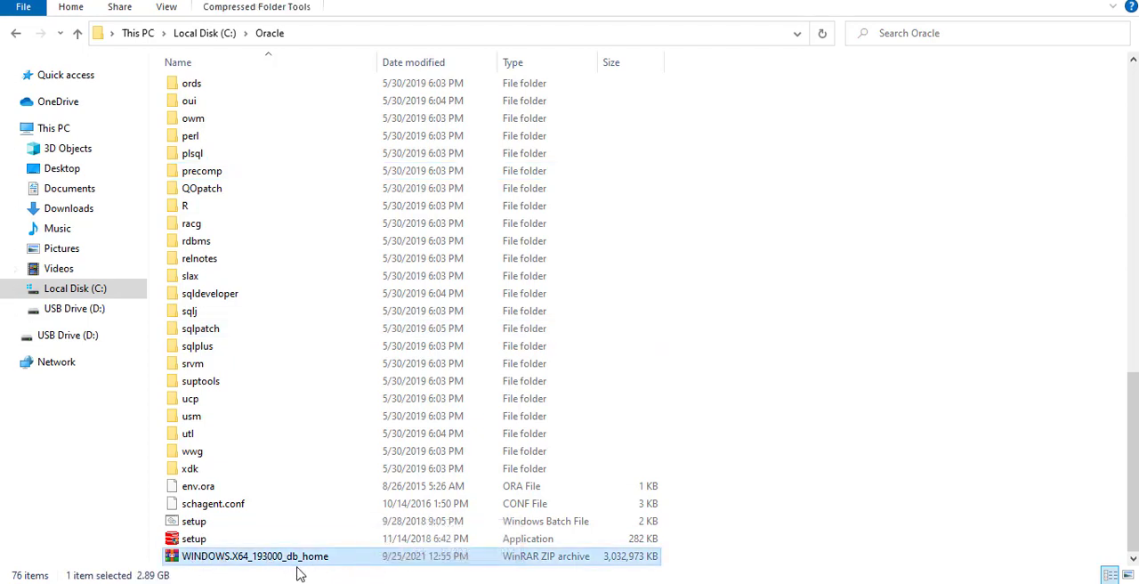
{"action": "key", "text": "Delete"}
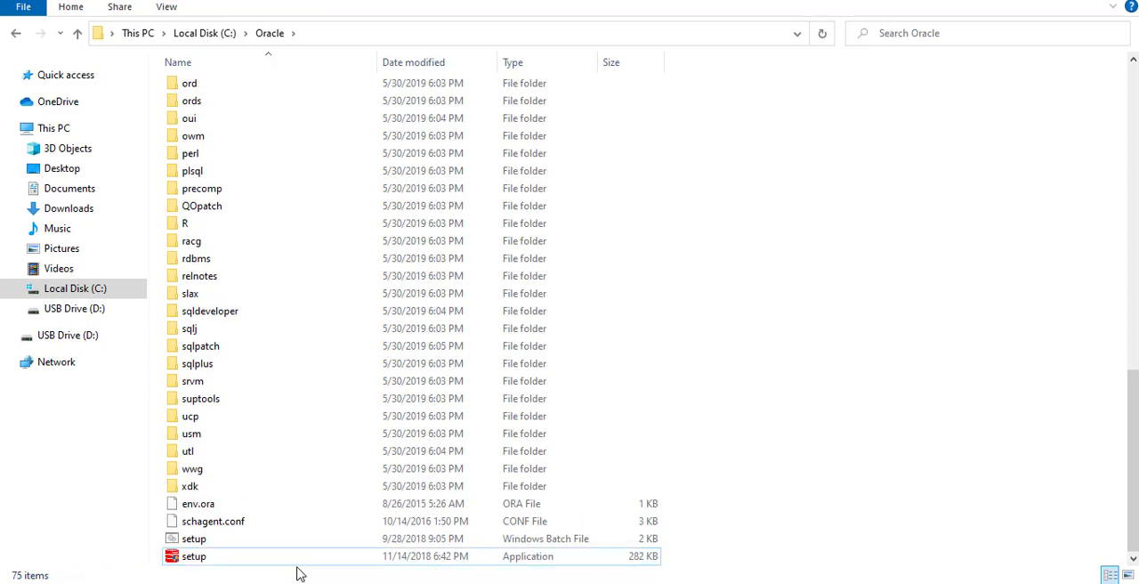
- Launch the Oracle Database 19c installer with the setup application at the end of the C:\Oracle folder
{"action": "scroll", "coordinate": [289, 410], "scroll_direction": "up", "scroll_amount": 5}
{"action": "scroll", "coordinate": [274, 213], "scroll_direction": "up", "scroll_amount": 6}
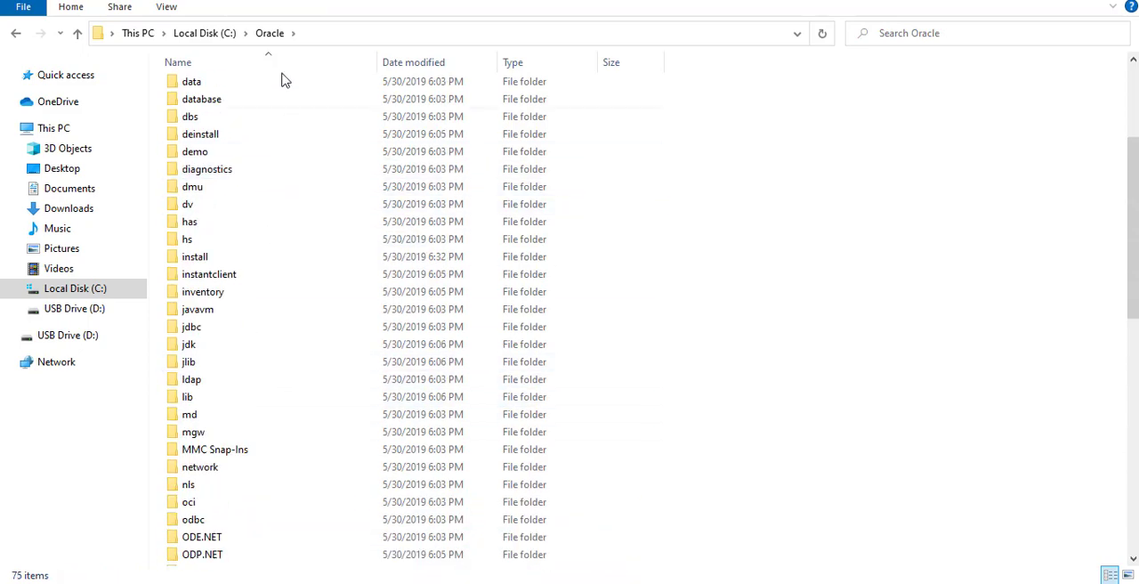
{"action": "scroll", "coordinate": [234, 198], "scroll_direction": "down", "scroll_amount": 12}
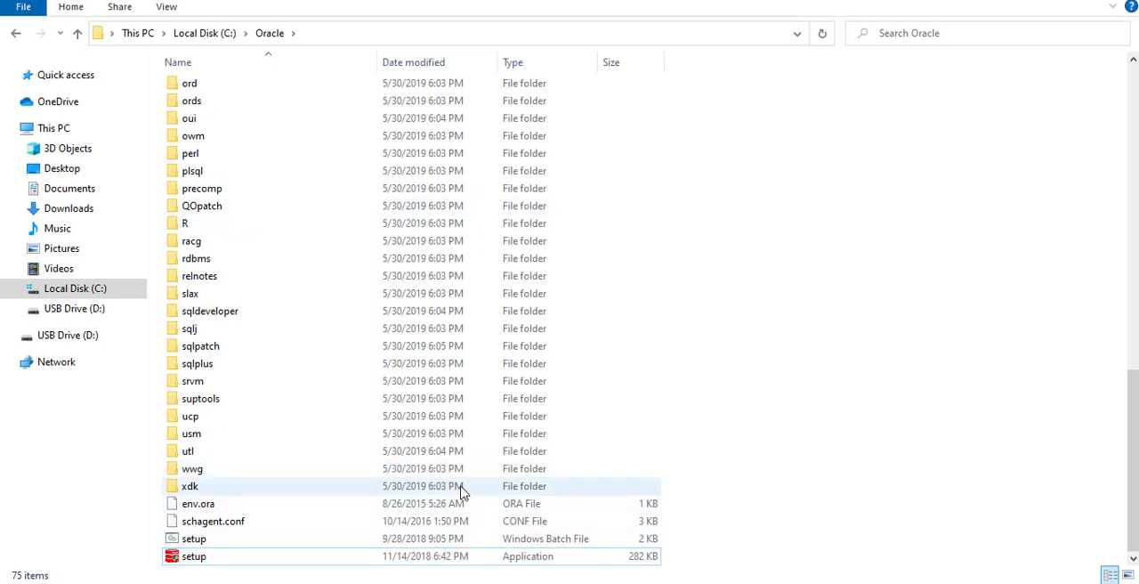
{"action": "left_click", "coordinate": [195, 558]}
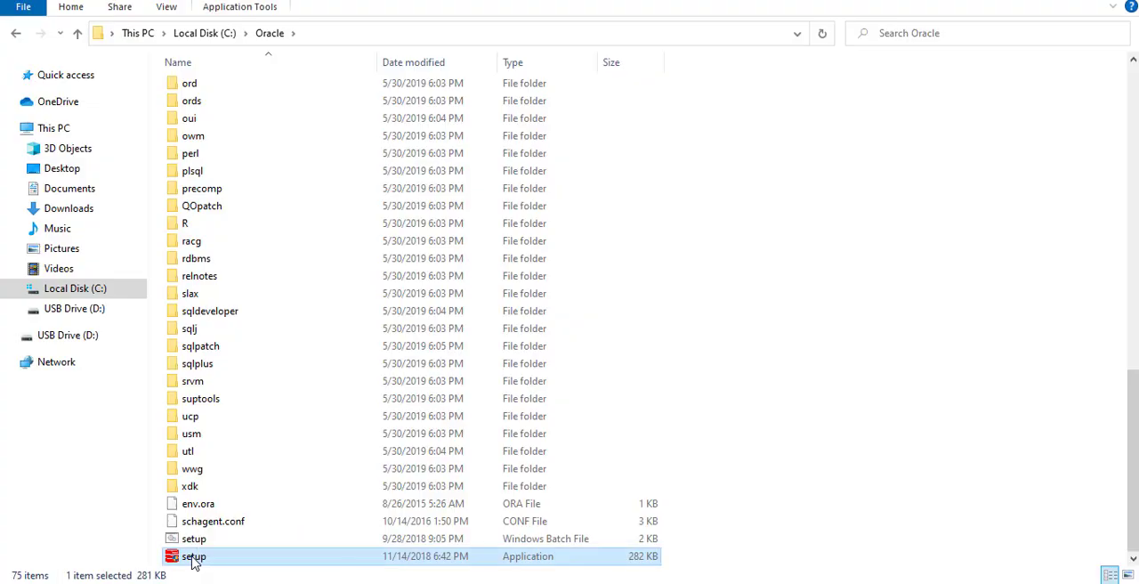
{"action": "double_click", "coordinate": [194, 557]}
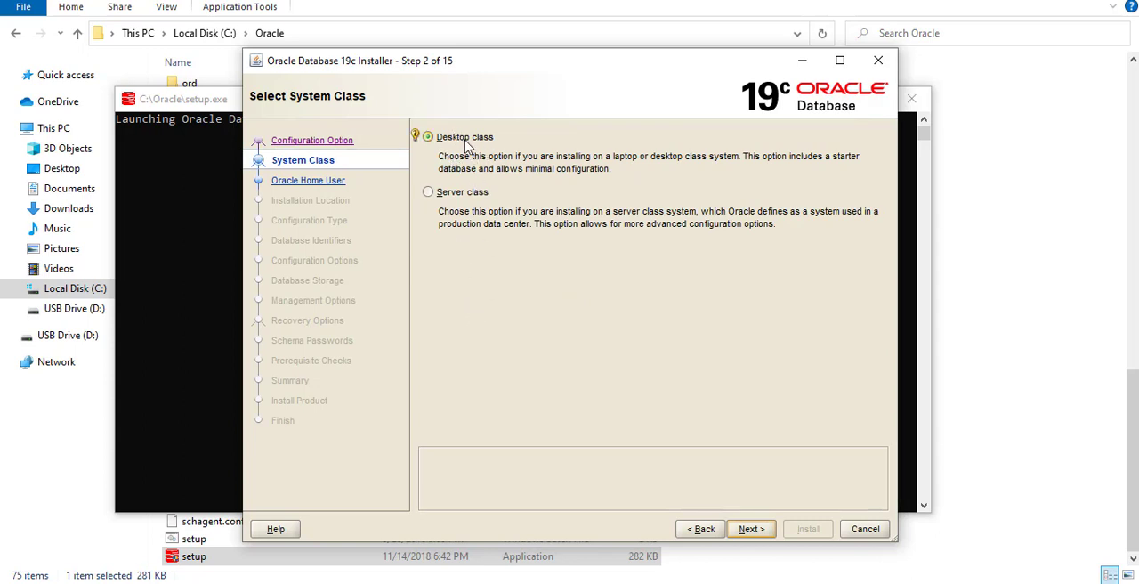
- Read the hint for Desktop class and continue the installation with that system class
{"action": "mouse_move", "coordinate": [414, 136]}
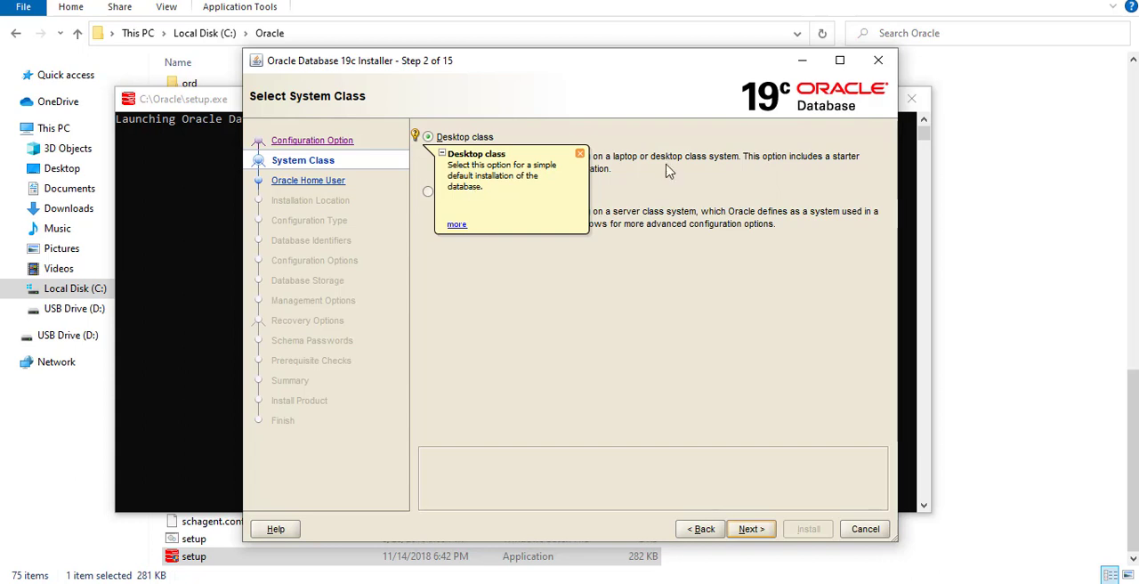
{"action": "left_click", "coordinate": [579, 154]}
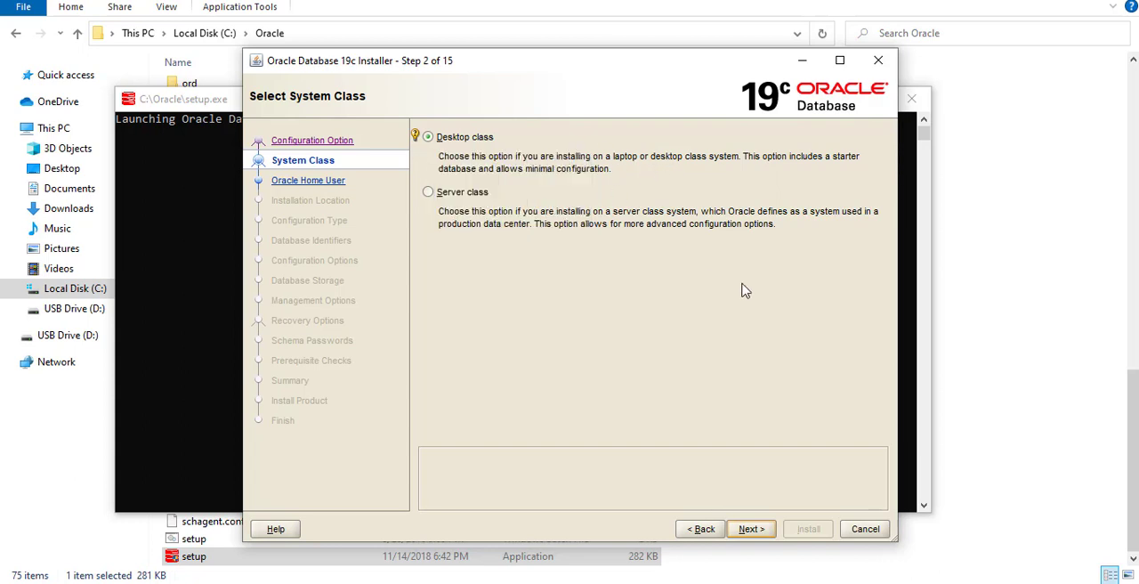
{"action": "left_click", "coordinate": [757, 529]}
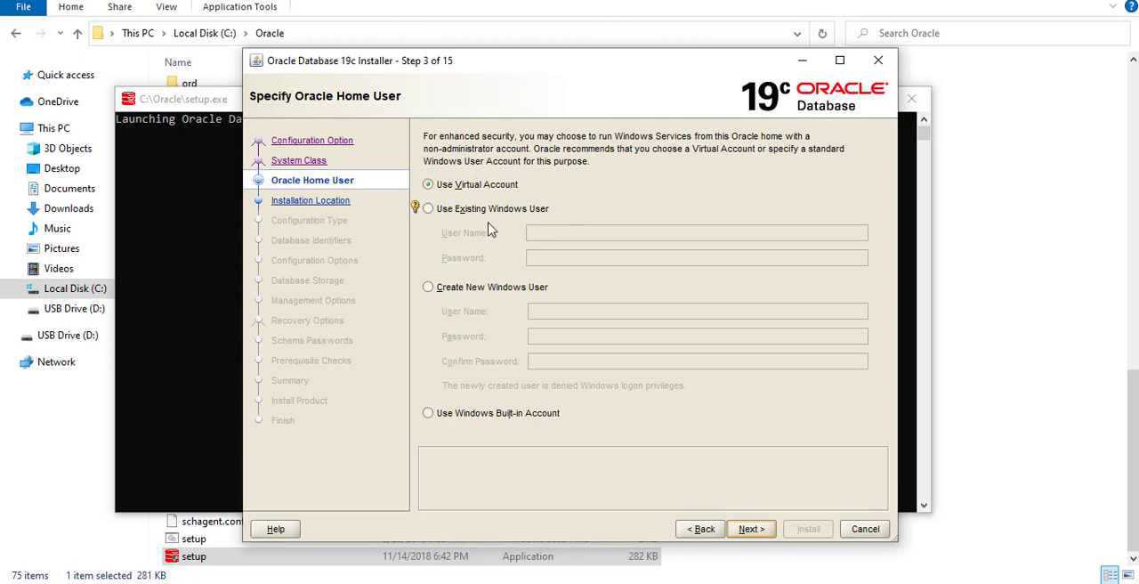
- Choose Use Virtual Account for the Oracle home user and continue to the typical install configuration
{"action": "left_click", "coordinate": [414, 182]}
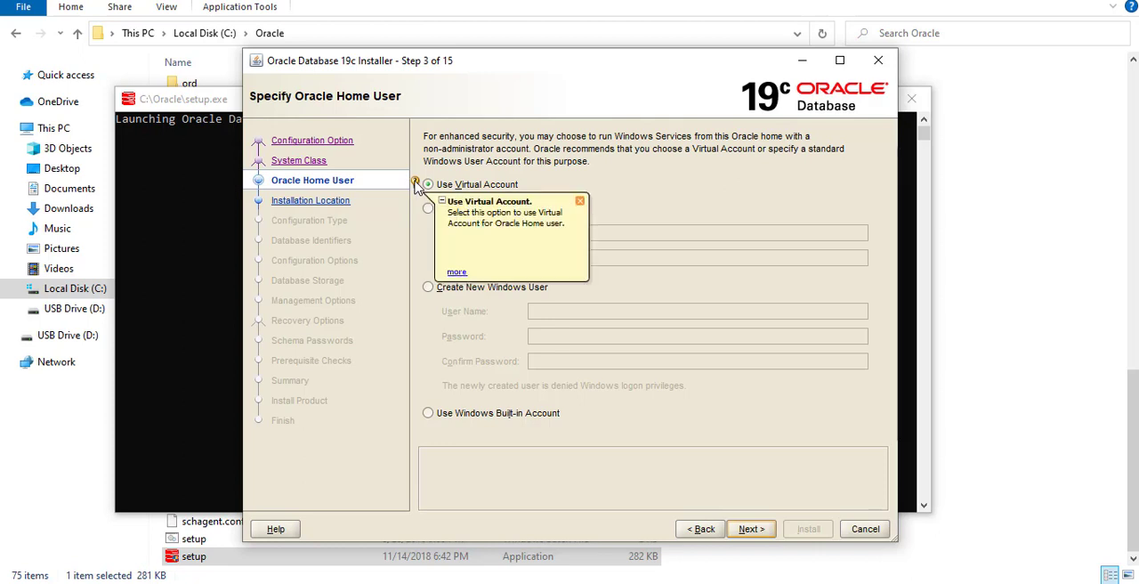
{"action": "left_click", "coordinate": [638, 192]}
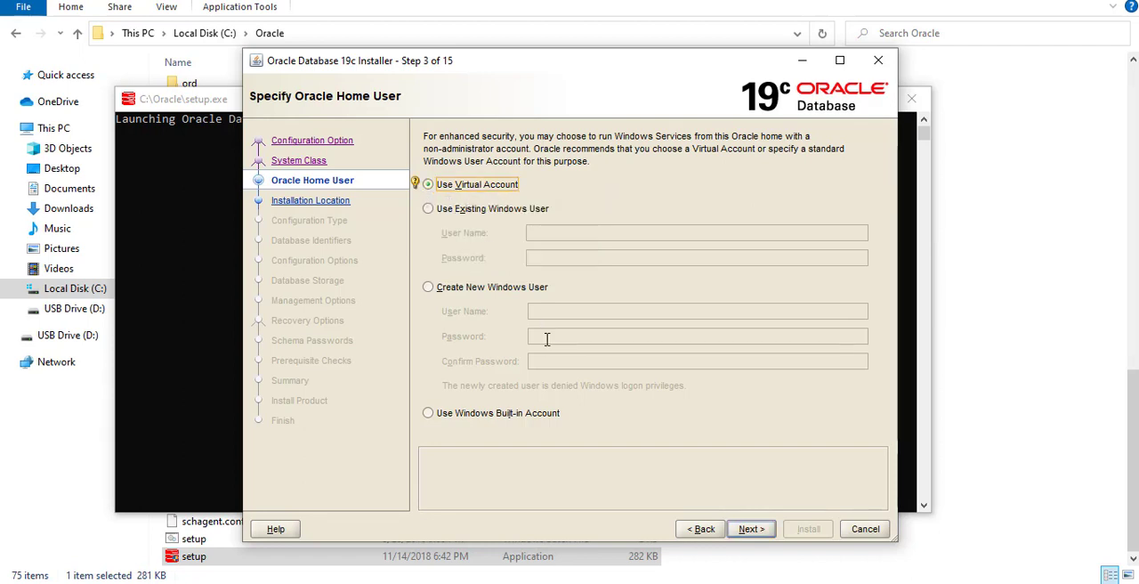
{"action": "left_click", "coordinate": [429, 414]}
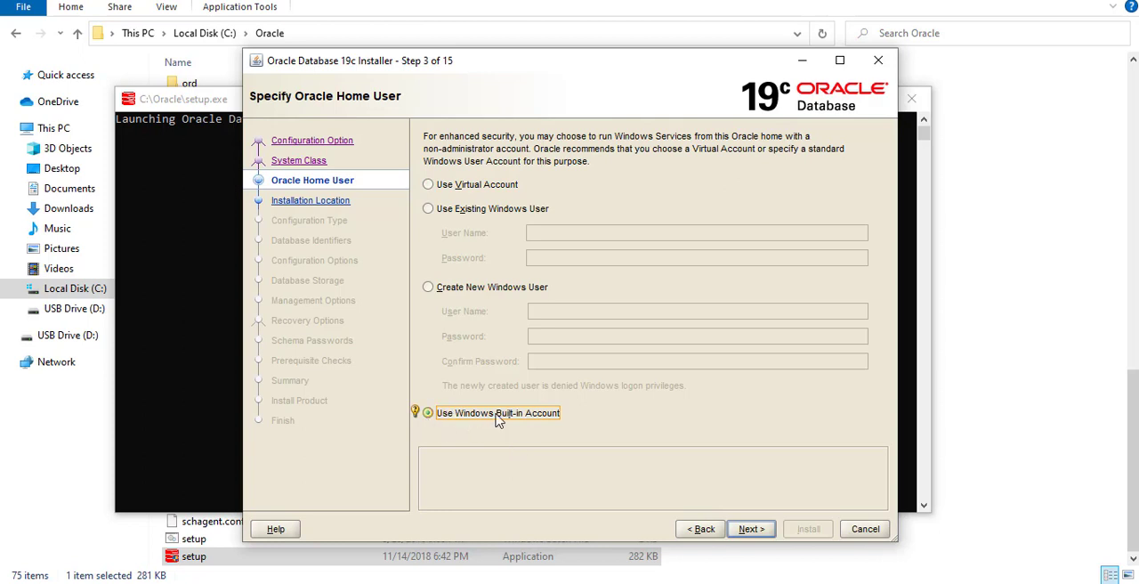
{"action": "left_click", "coordinate": [429, 186]}
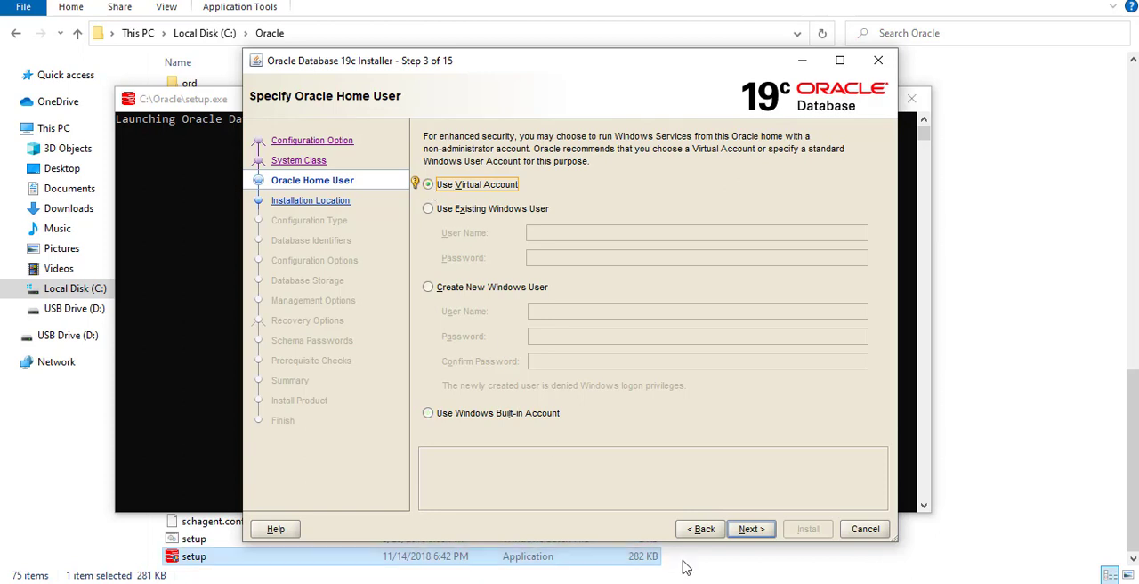
{"action": "left_click", "coordinate": [756, 529]}
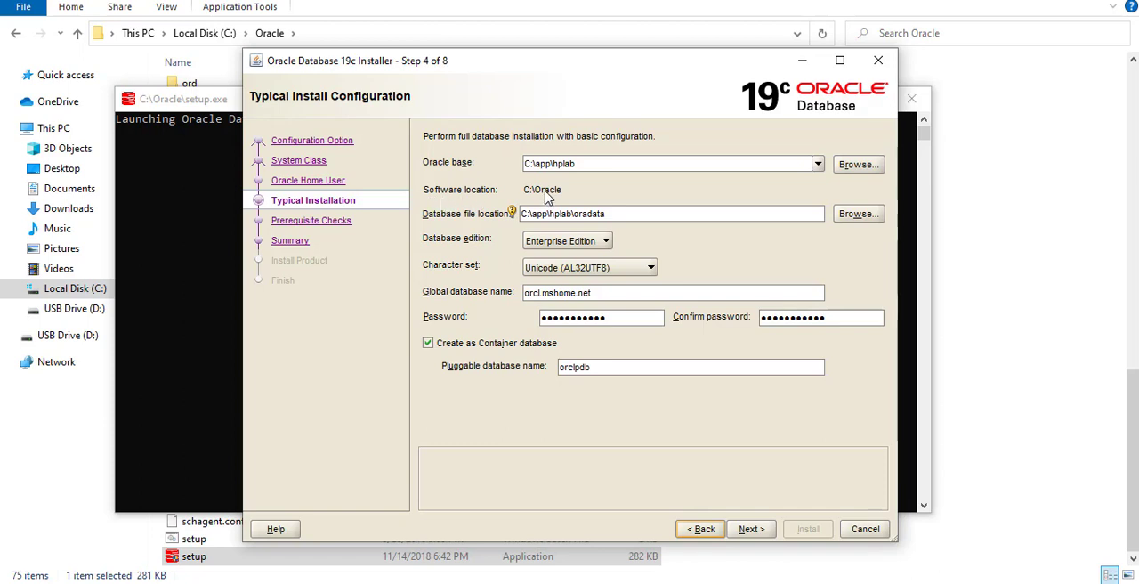
- Select C:\app\hplab as the Oracle base, accept the typical install configuration, and review the installation summary
{"action": "left_click", "coordinate": [816, 163]}
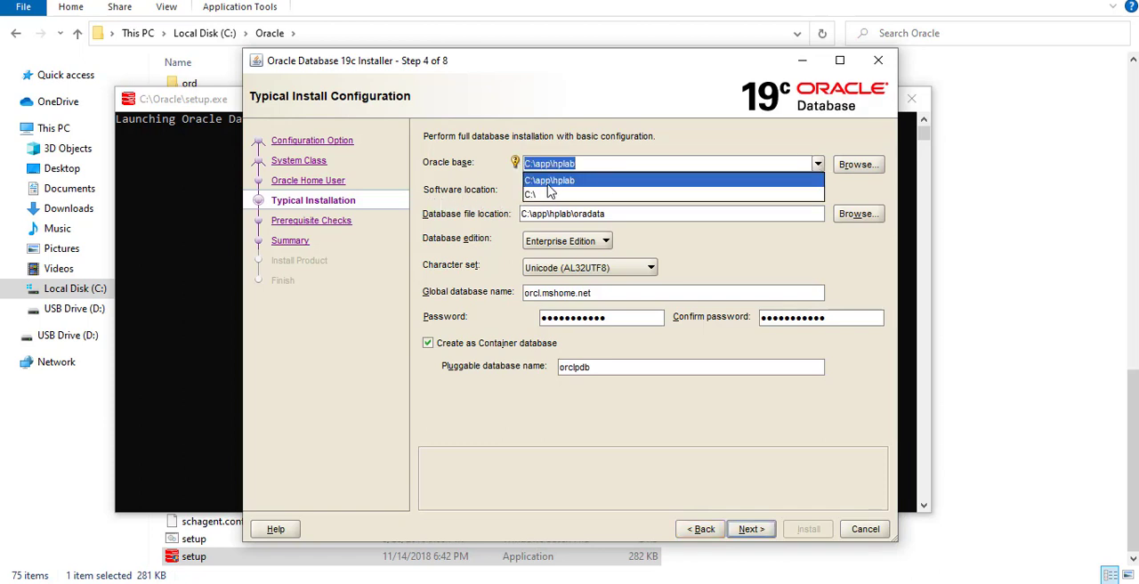
{"action": "left_click", "coordinate": [574, 182]}
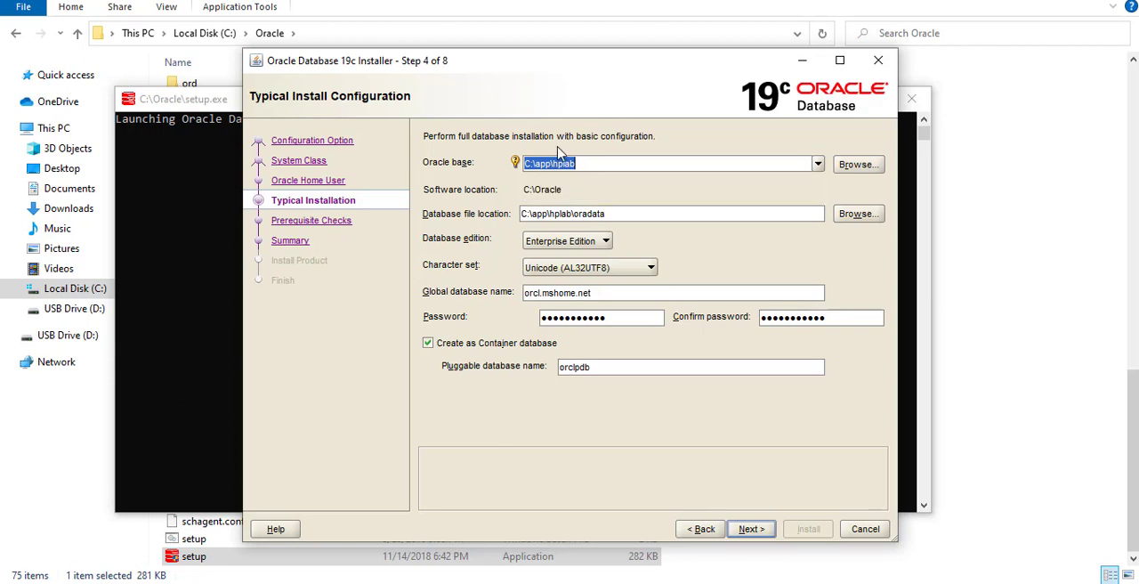
{"action": "left_click", "coordinate": [588, 164]}
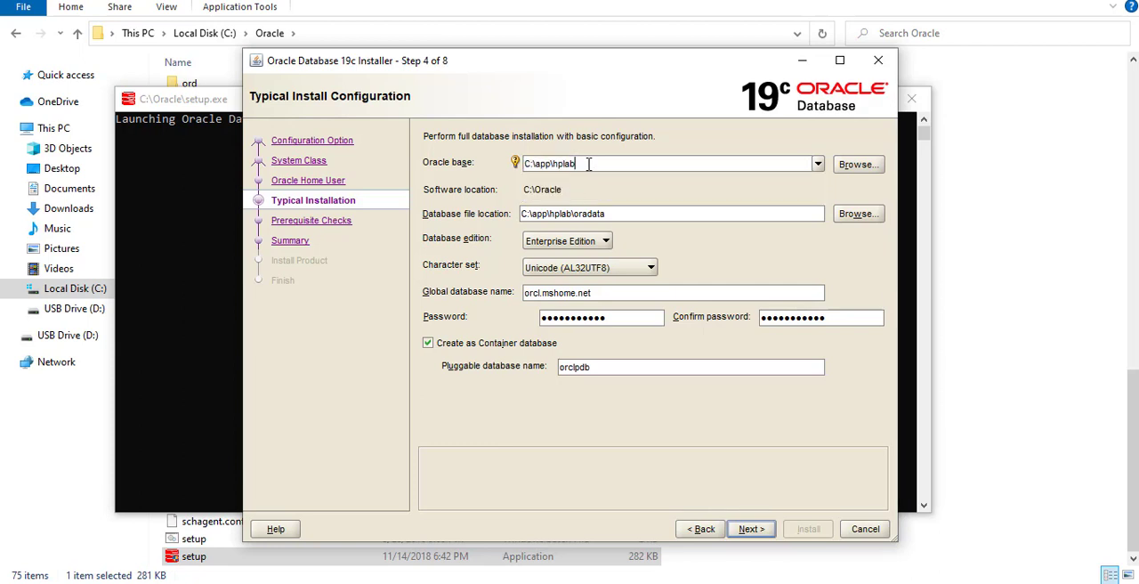
{"action": "left_click", "coordinate": [547, 317]}
{"action": "left_click", "coordinate": [751, 530]}
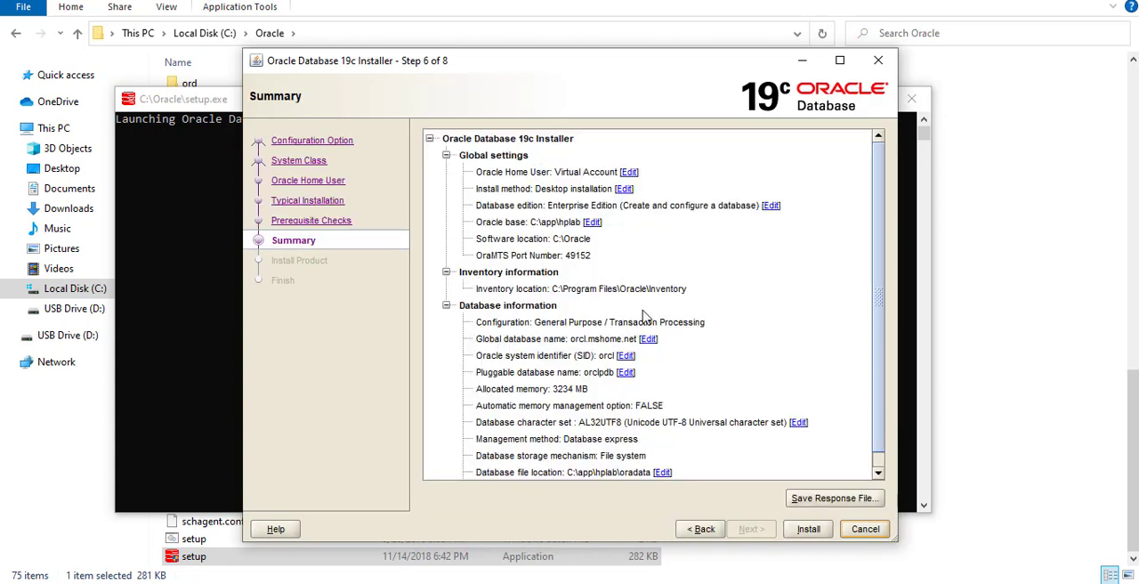
{"action": "scroll", "coordinate": [558, 326], "scroll_direction": "down", "scroll_amount": 1}
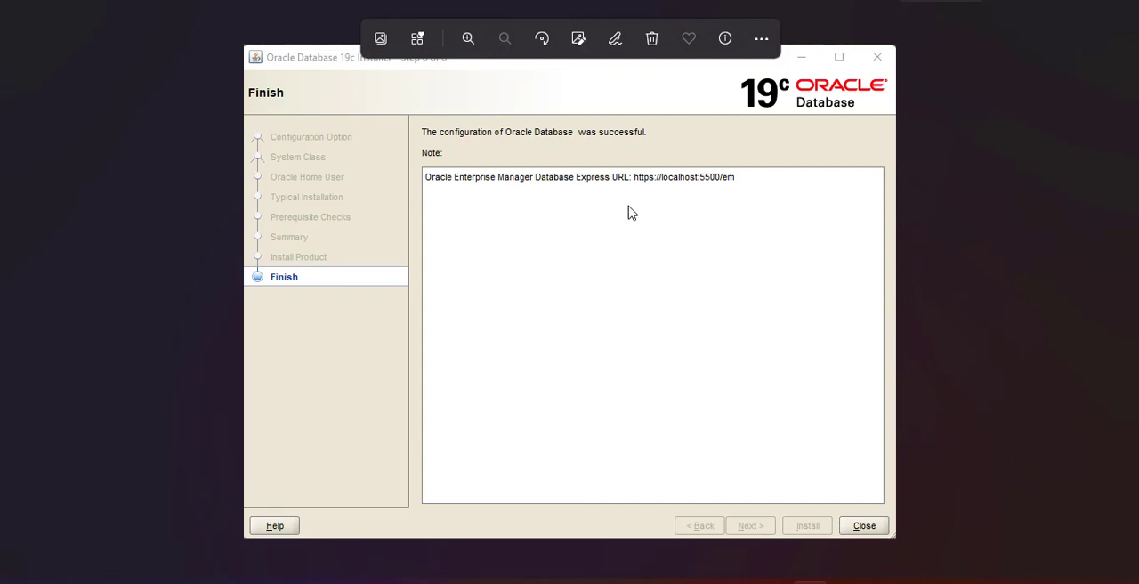
- Open a Command Prompt window and start SQL*Plus with the sqlplus command
{"action": "key", "text": "super"}
{"action": "type", "text": "c"}
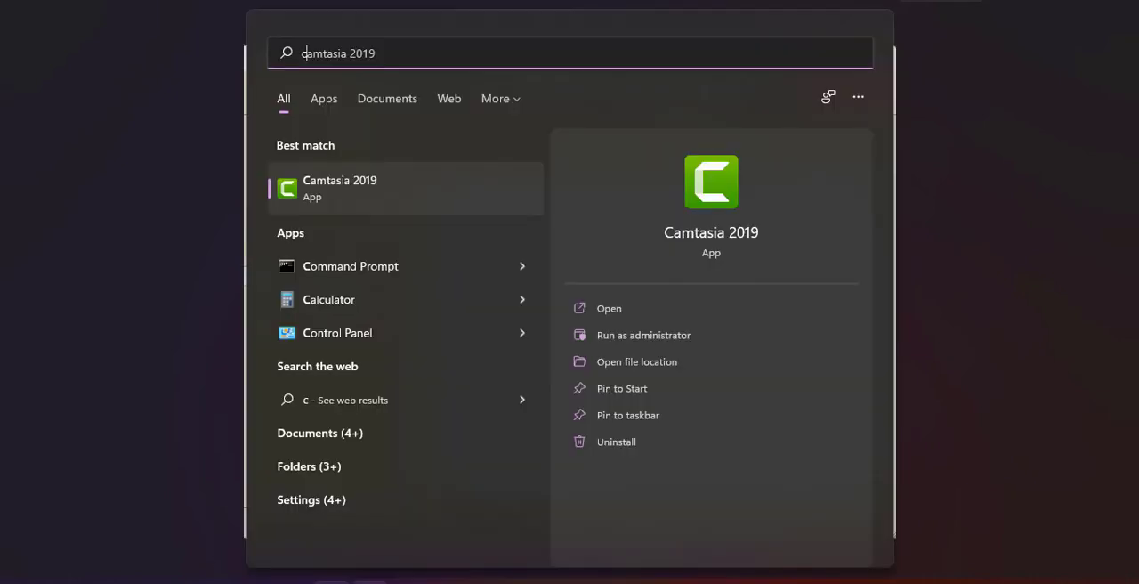
{"action": "type", "text": "md"}
{"action": "key", "text": "Return"}
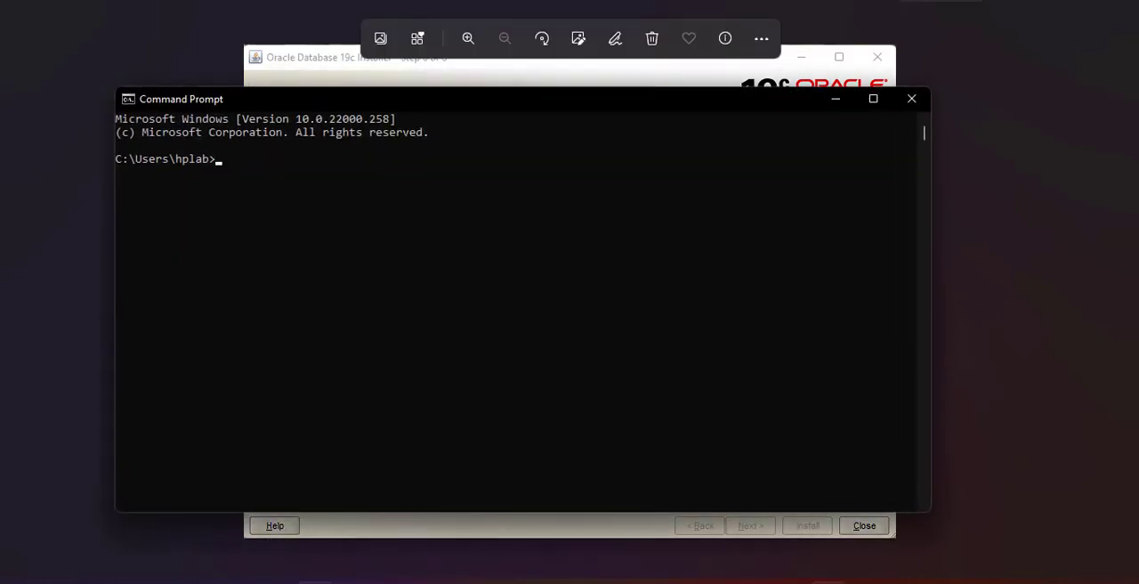
{"action": "type", "text": "sq"}
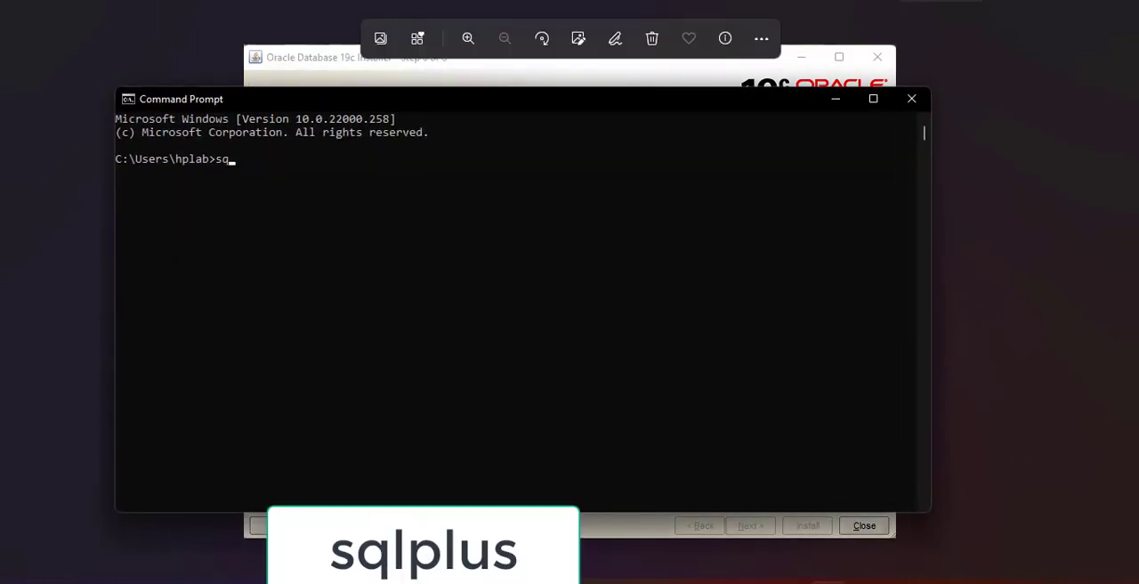
{"action": "type", "text": "lplus"}
{"action": "key", "text": "Return"}
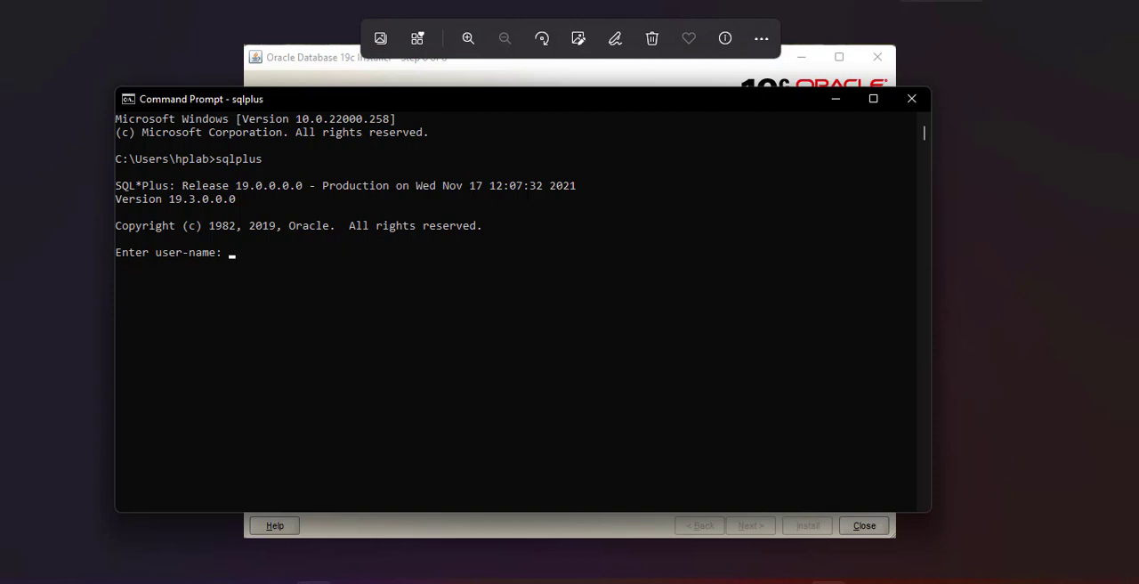
- Log in to SQL*Plus with the user name sys as sysdba and submit the account password
{"action": "type", "text": "sys"}
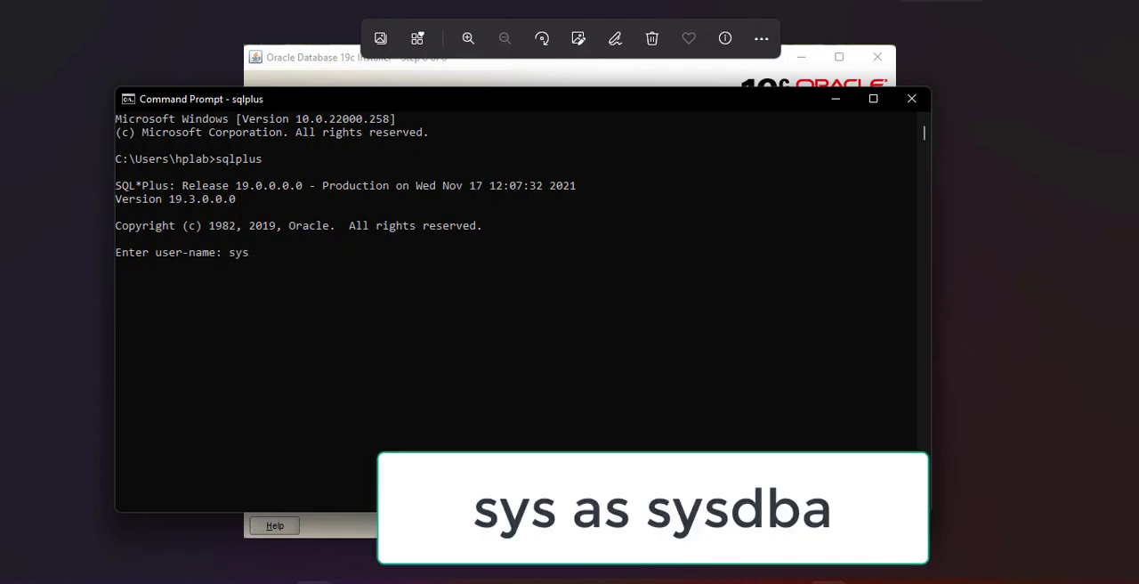
{"action": "type", "text": " as sysde"}
{"action": "key", "text": "BackSpace"}
{"action": "key", "text": "Return"}
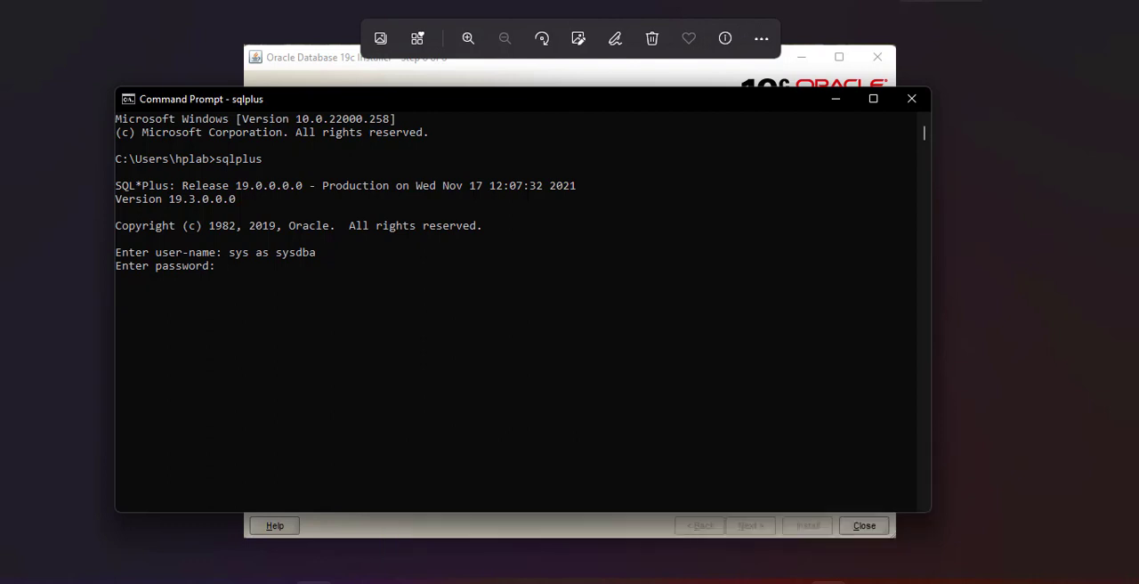
{"action": "key", "text": "Return"}
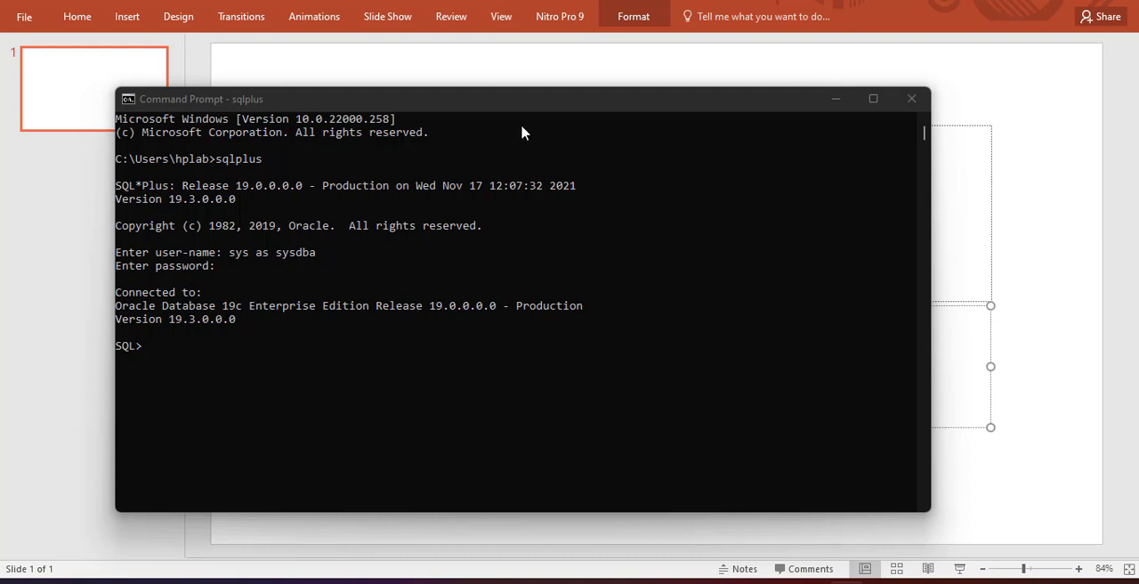
{"action": "left_click_drag", "start_coordinate": [441, 103], "coordinate": [498, 102]}
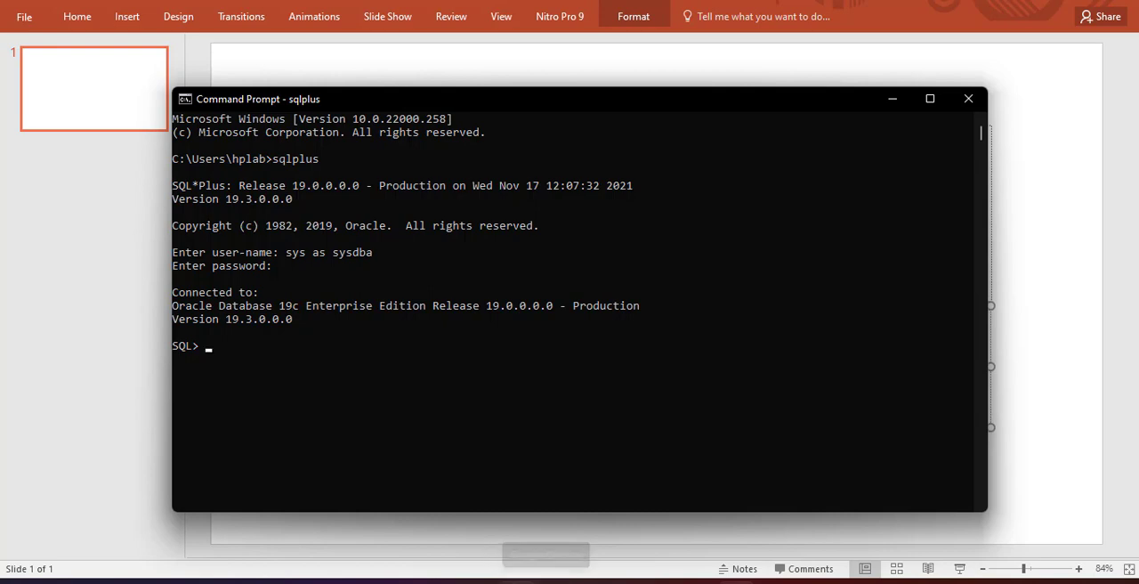
- Switch to the web browser, search for "sql developer download" in a new tab and open Oracle's SQL Developer downloads page
{"action": "left_click", "coordinate": [479, 582]}
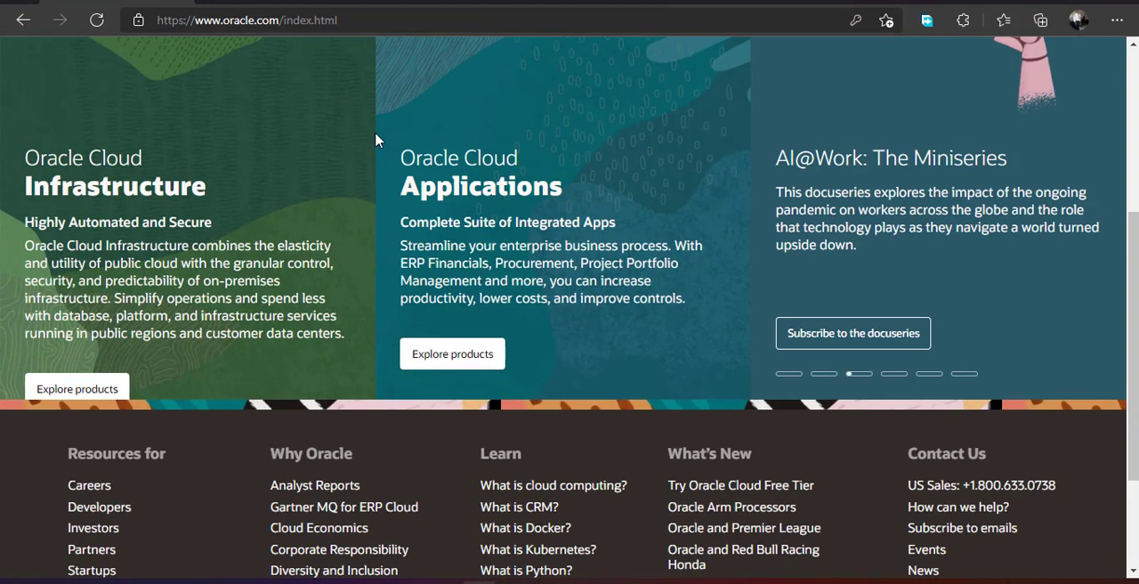
{"action": "left_click", "coordinate": [980, 2]}
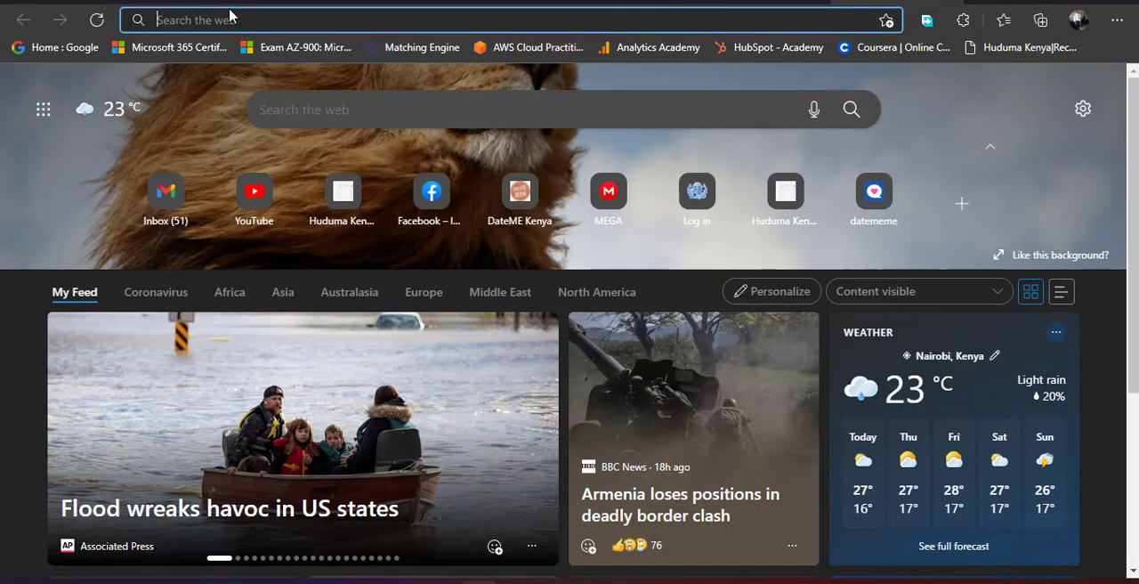
{"action": "type", "text": "sql"}
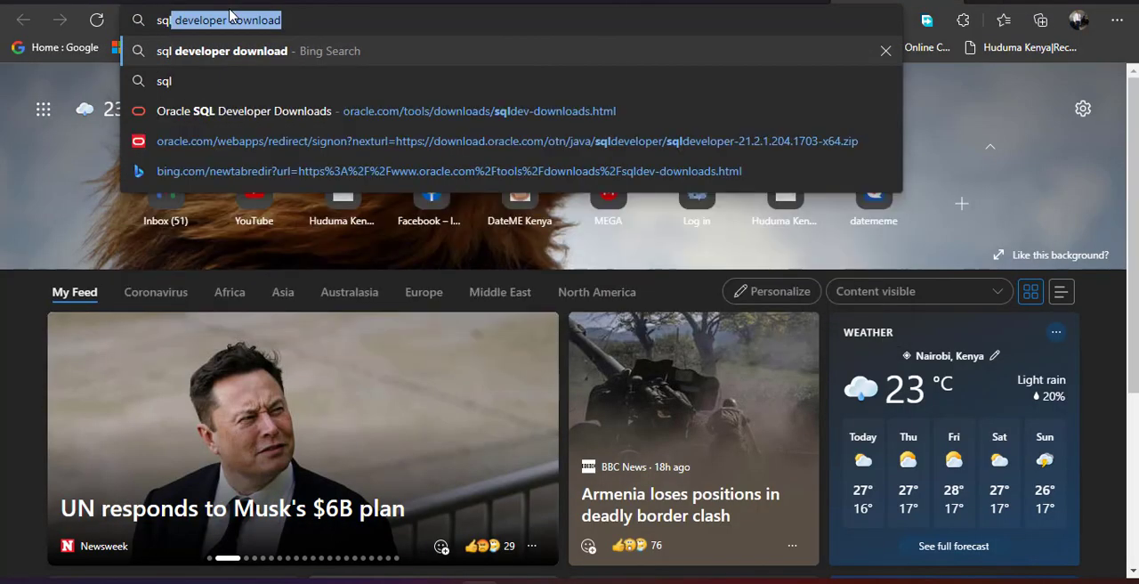
{"action": "key", "text": "Right"}
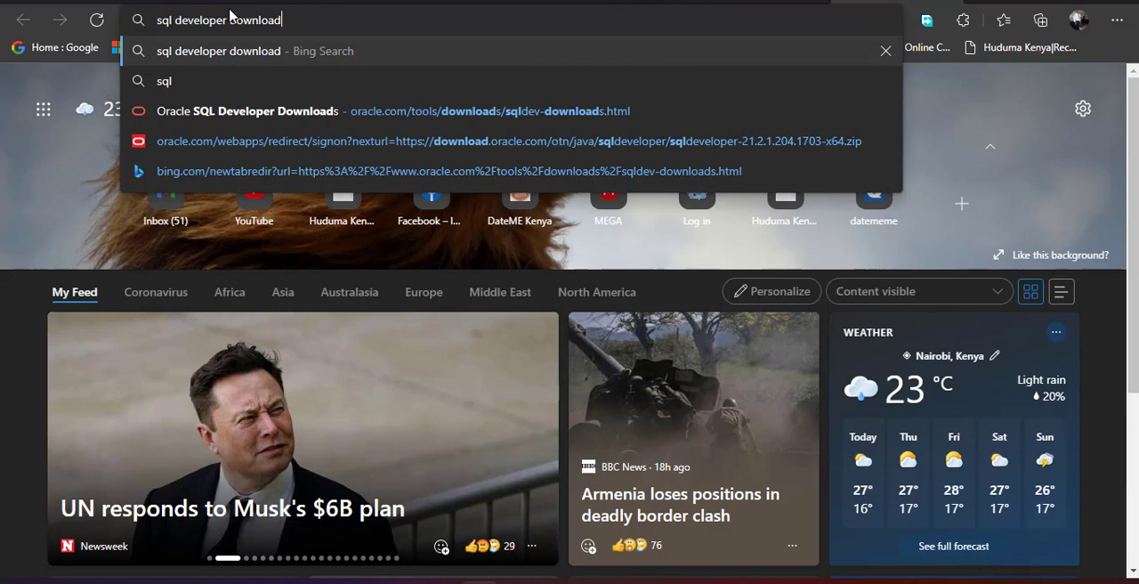
{"action": "key", "text": "Return"}
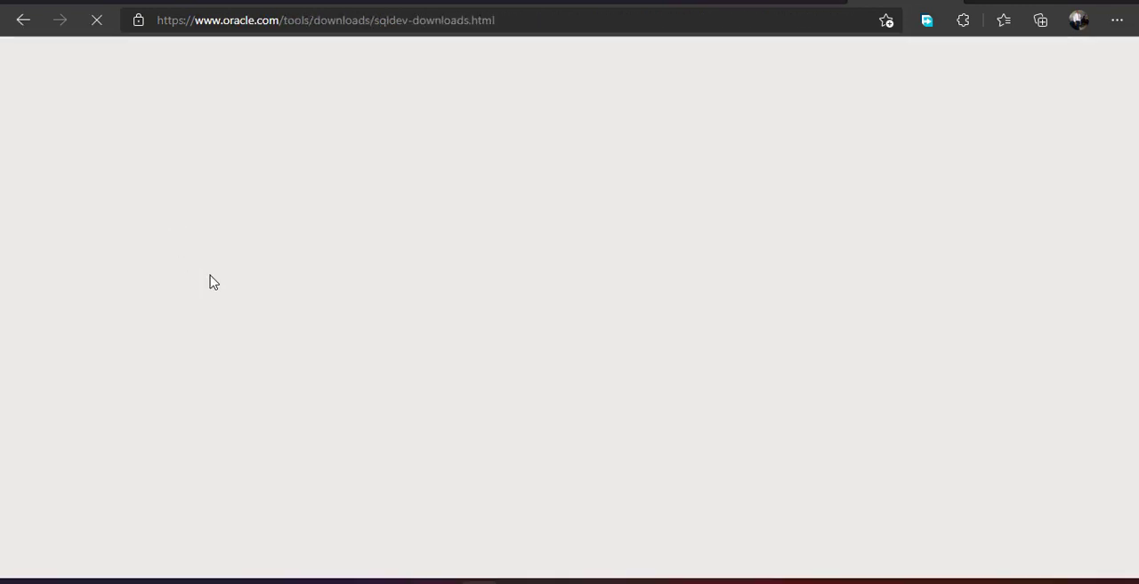
{"action": "scroll", "coordinate": [364, 260], "scroll_direction": "down", "scroll_amount": 2}
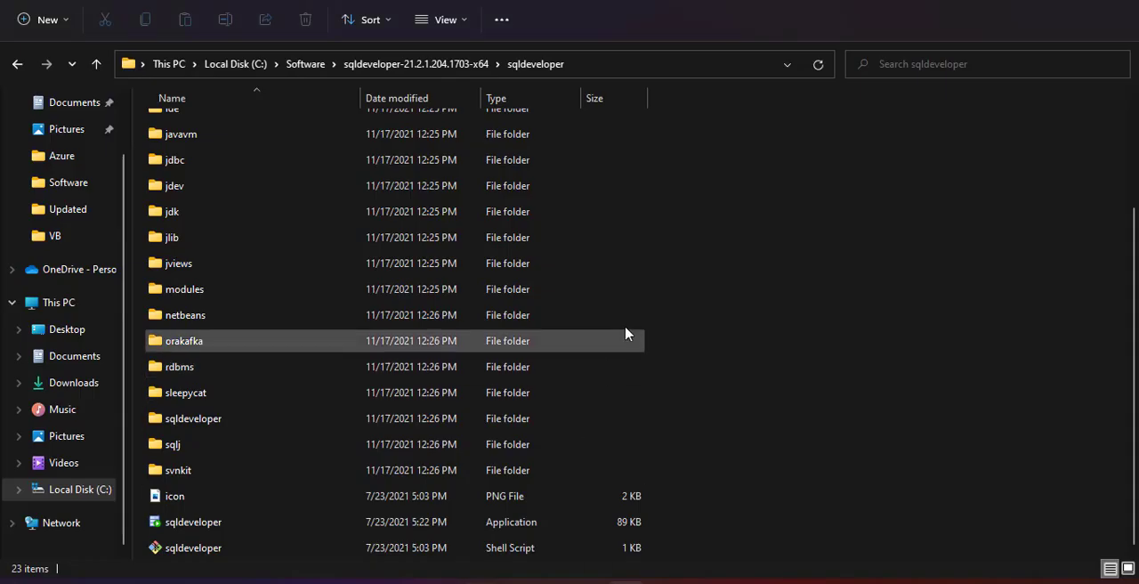
- Go back up to the C:\Software folder and locate the downloaded sqldeveloper-21.2.1.204.1703-x64 ZIP archive
{"action": "scroll", "coordinate": [587, 267], "scroll_direction": "up", "scroll_amount": 2}
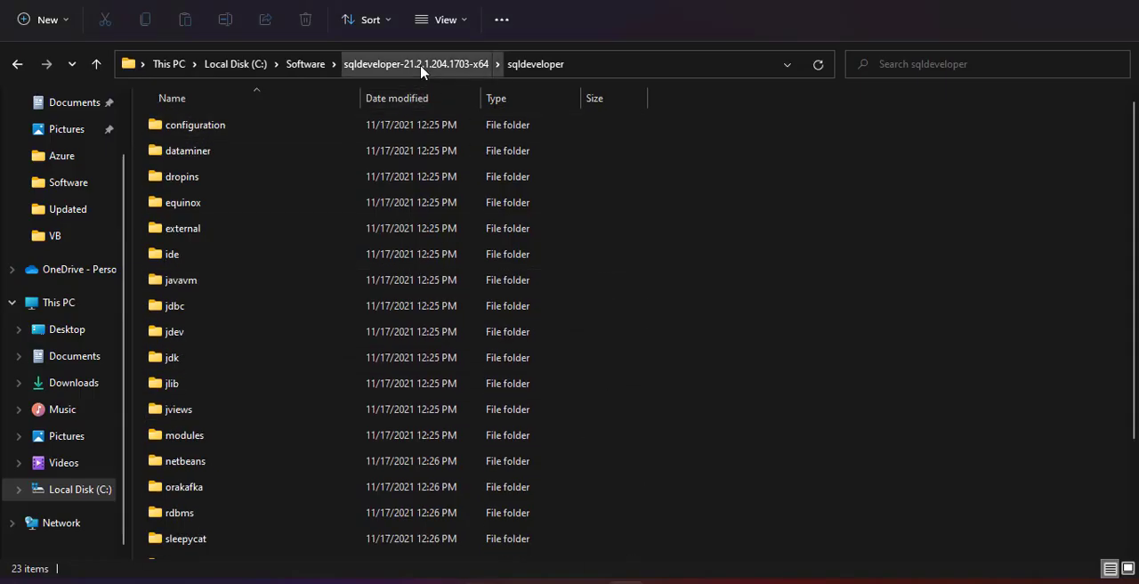
{"action": "left_click", "coordinate": [421, 69]}
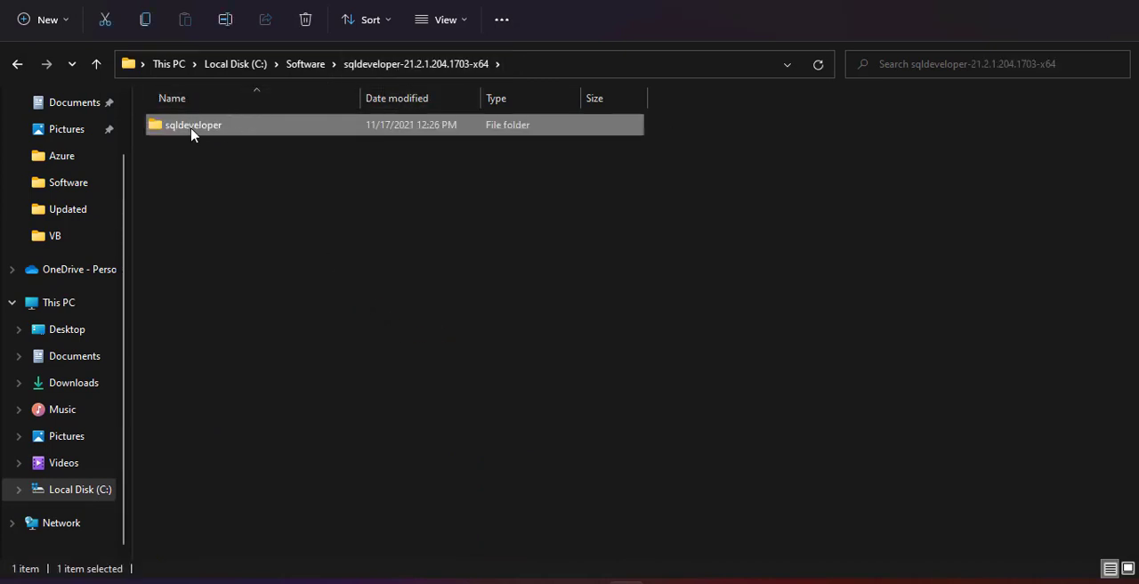
{"action": "left_click", "coordinate": [304, 68]}
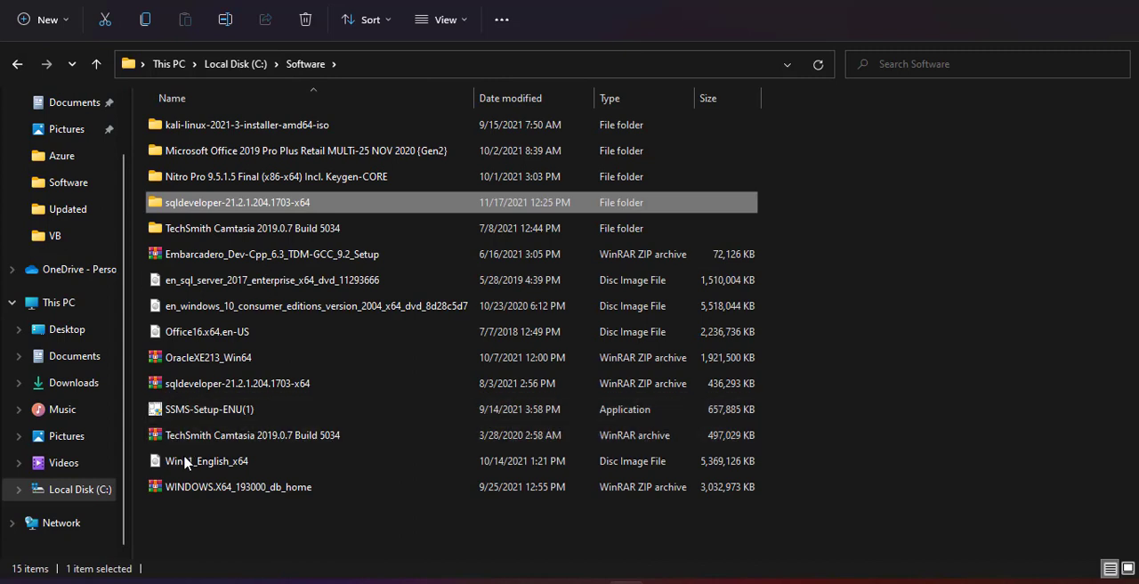
{"action": "left_click", "coordinate": [184, 388]}
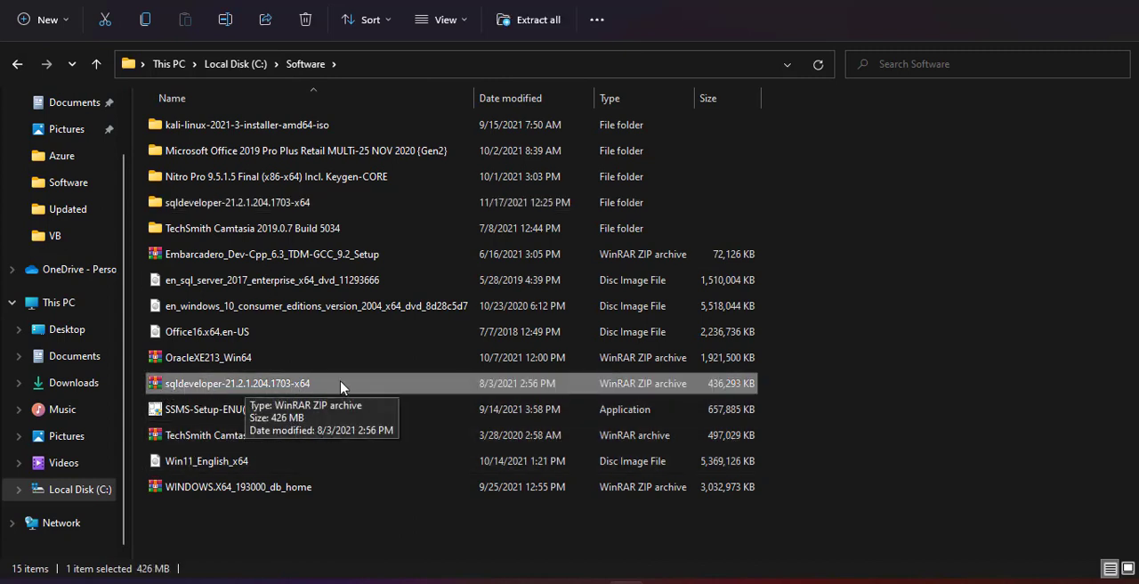
- Launch the sqldeveloper application from the extracted sqldeveloper-21.2.1.204.1703-x64 folder and accept automated usage reporting to Oracle
{"action": "double_click", "coordinate": [189, 203]}
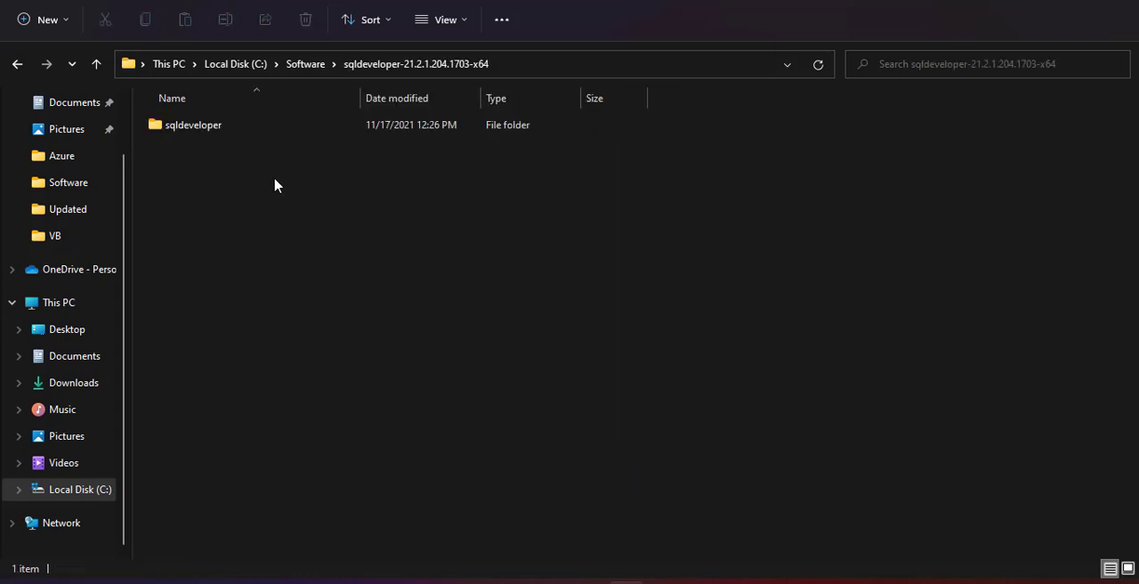
{"action": "double_click", "coordinate": [185, 132]}
{"action": "scroll", "coordinate": [214, 196], "scroll_direction": "down", "scroll_amount": 3}
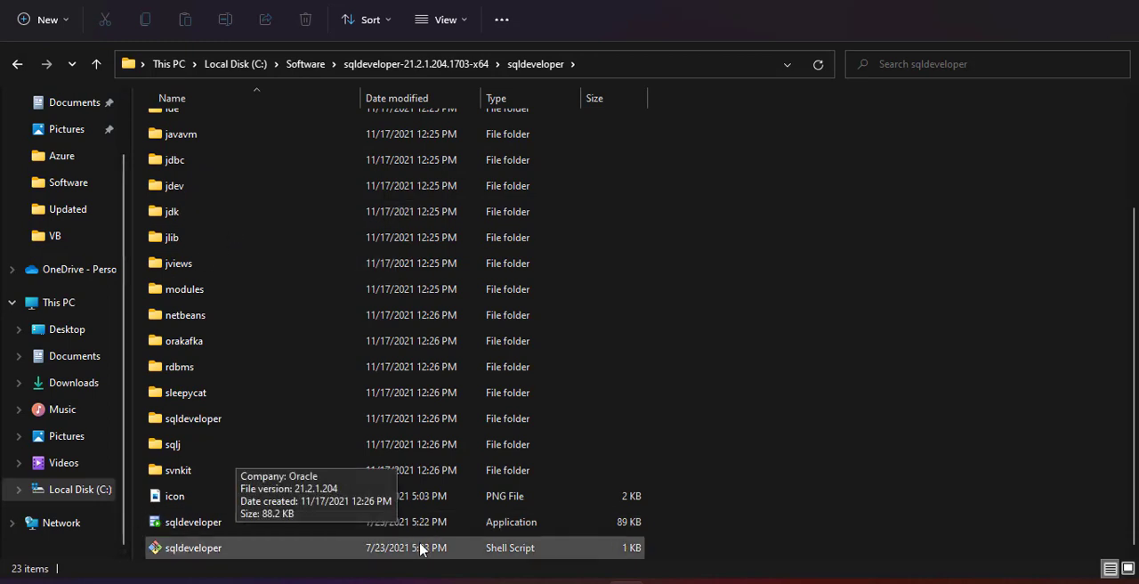
{"action": "double_click", "coordinate": [181, 525]}
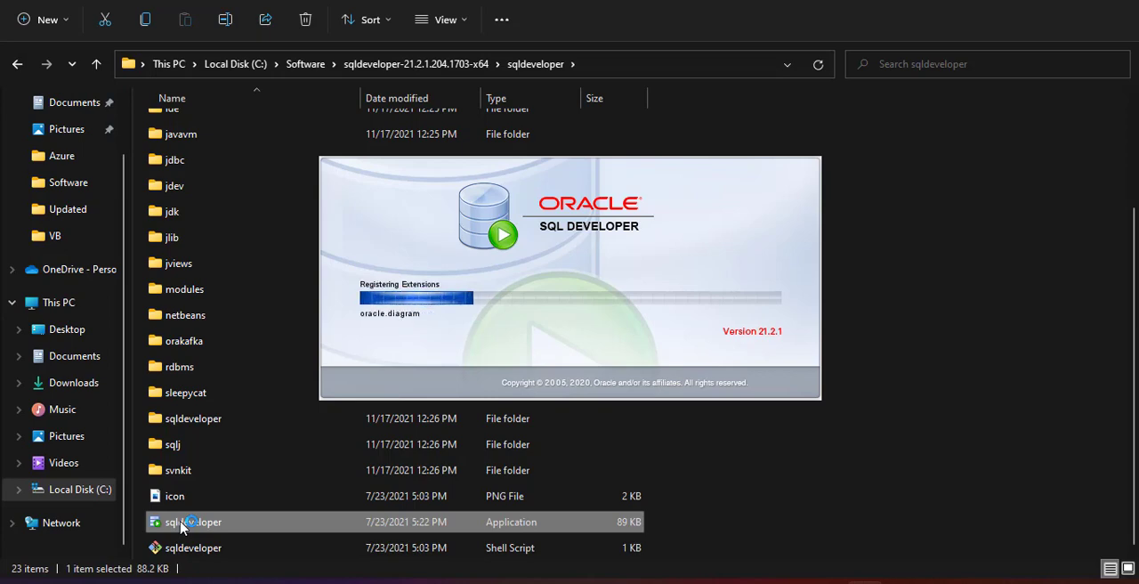
{"action": "left_click", "coordinate": [736, 473]}
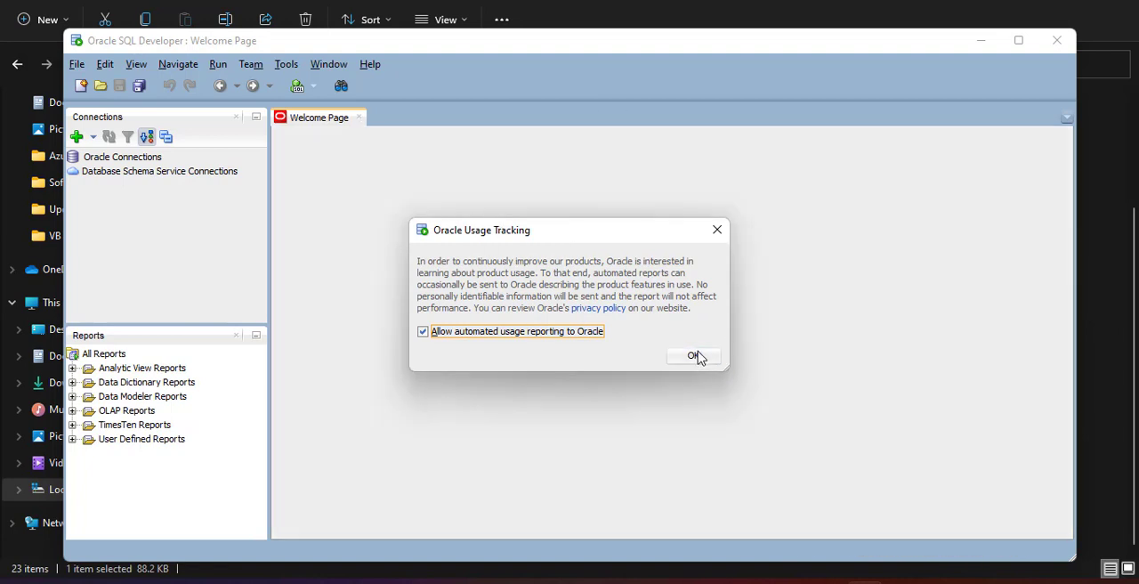
{"action": "left_click", "coordinate": [698, 358]}
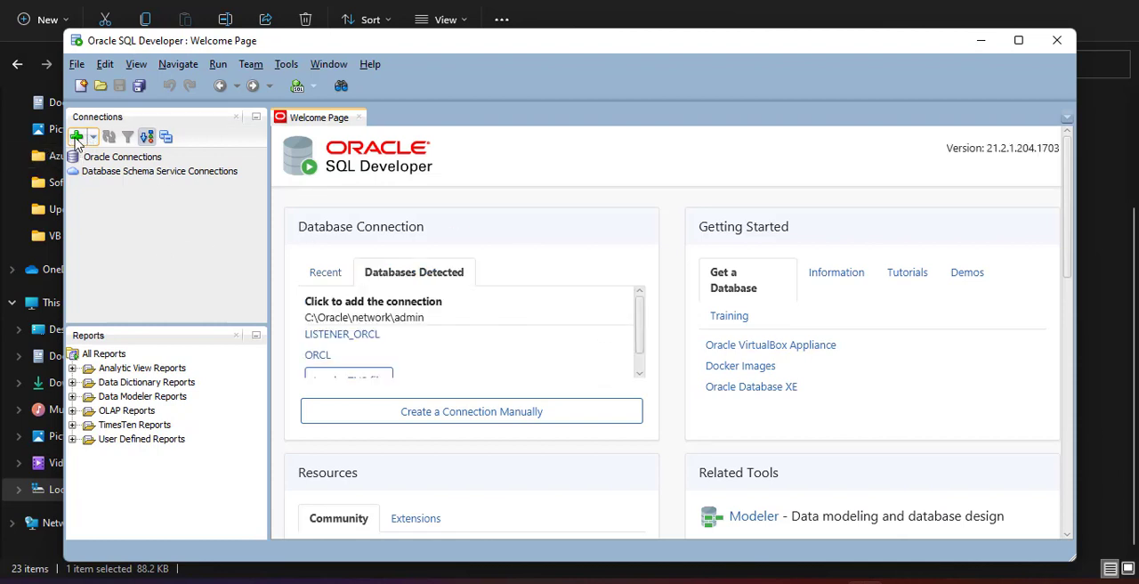
- Create a new database connection named Oracle with database type Oracle and Default authentication
{"action": "left_click", "coordinate": [77, 140]}
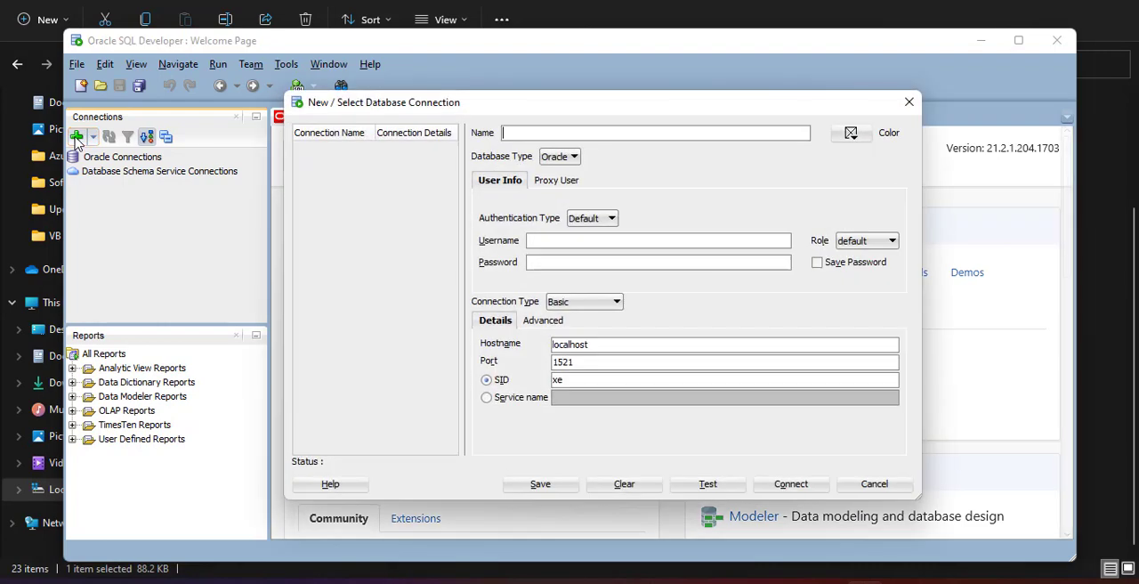
{"action": "left_click", "coordinate": [512, 137]}
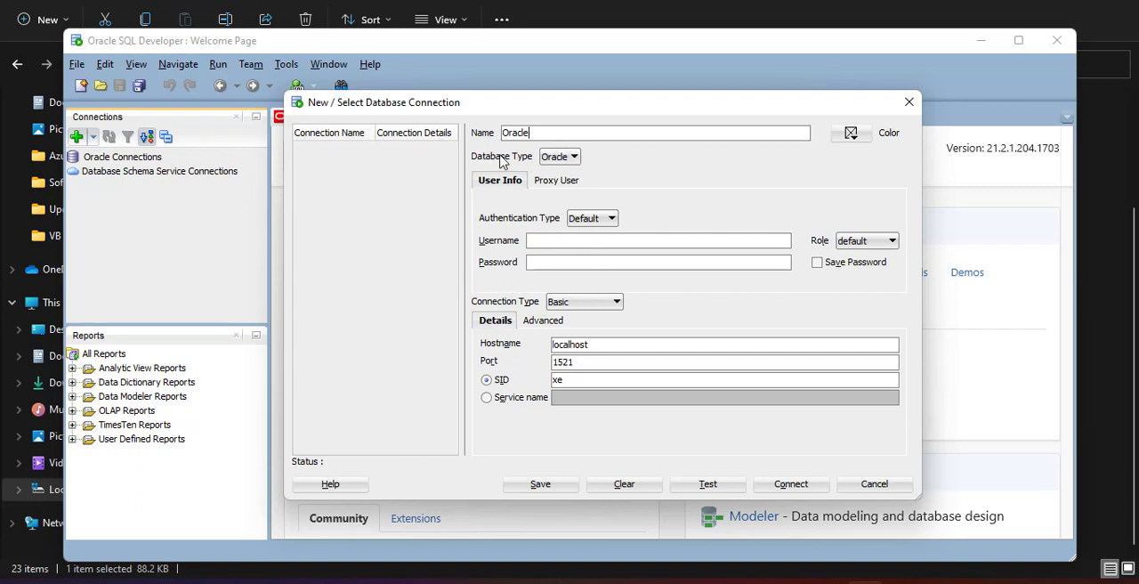
{"action": "left_click", "coordinate": [573, 157]}
{"action": "left_click", "coordinate": [551, 171]}
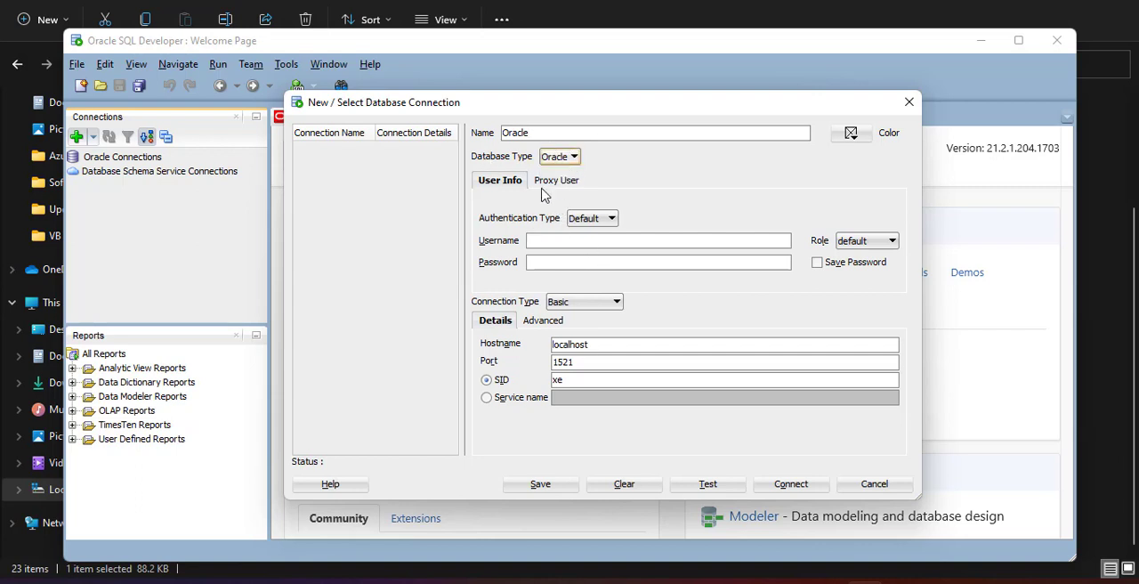
{"action": "left_click", "coordinate": [613, 221]}
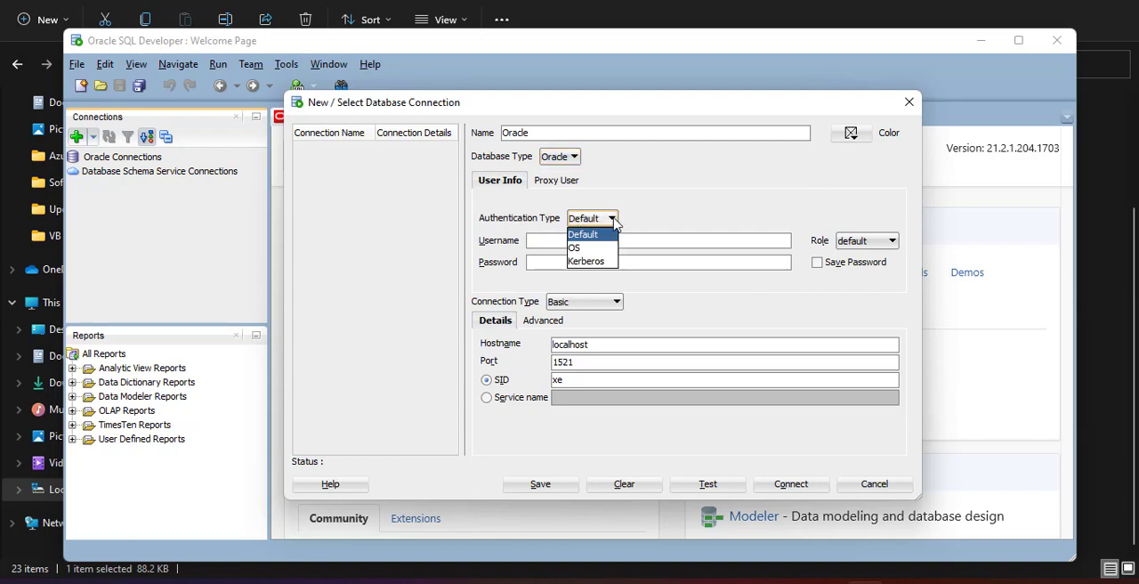
{"action": "left_click", "coordinate": [607, 234]}
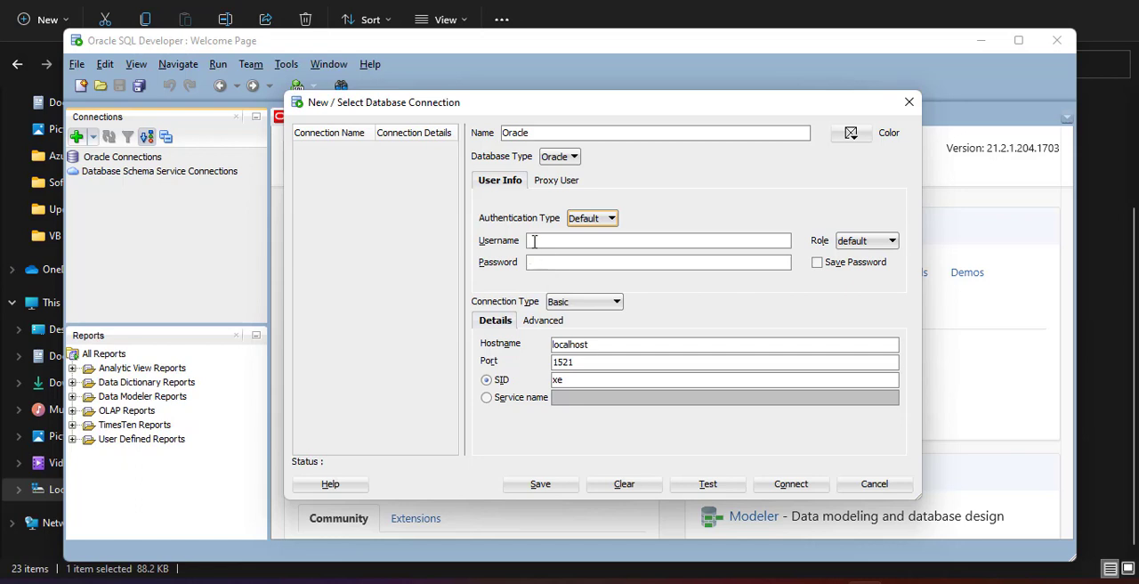
- Set the connection's username to sys and its role to SYSDBA
{"action": "left_click", "coordinate": [534, 241]}
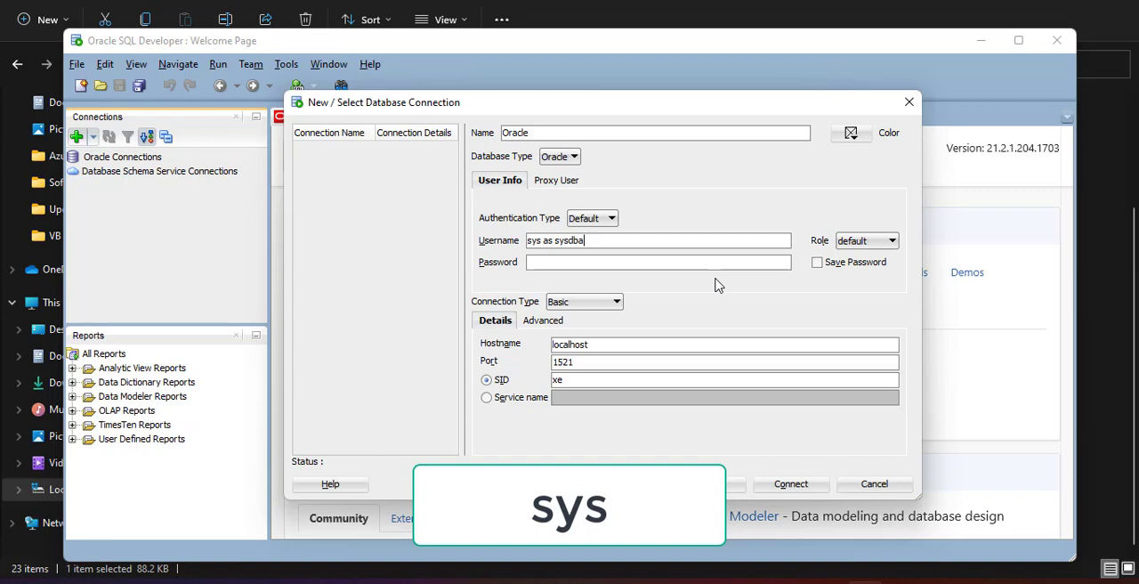
{"action": "left_click", "coordinate": [870, 246]}
{"action": "left_click", "coordinate": [867, 270]}
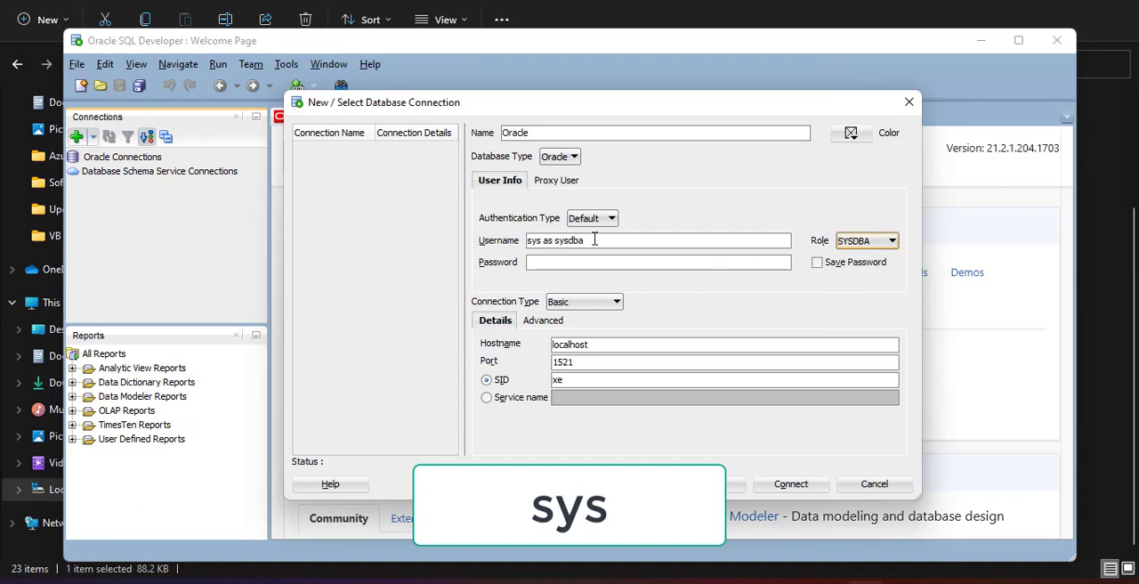
{"action": "left_click", "coordinate": [624, 247]}
{"action": "left_click_drag", "start_coordinate": [584, 242], "coordinate": [541, 242]}
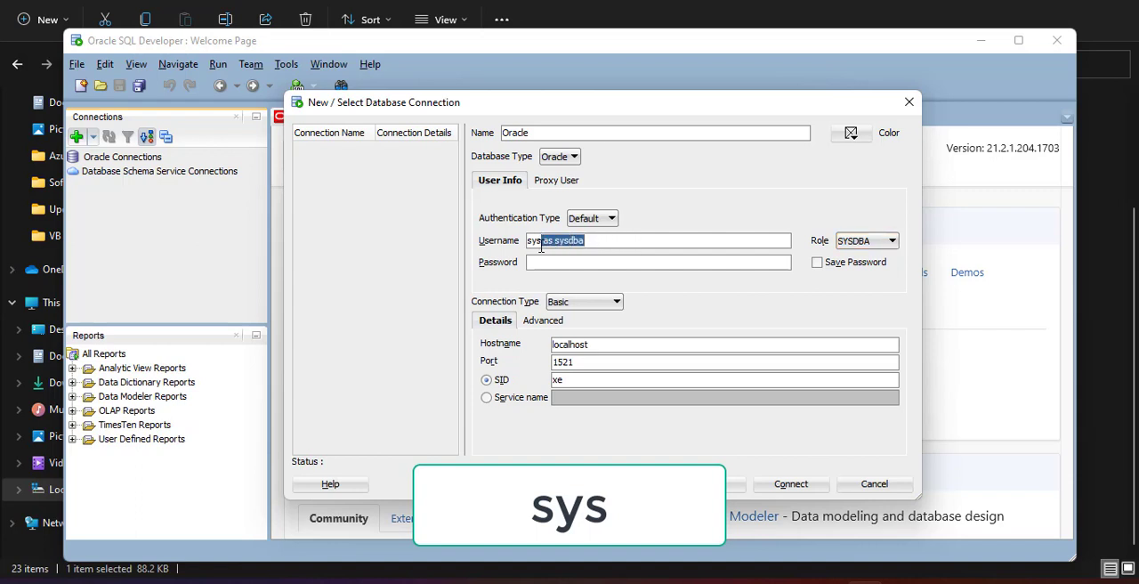
{"action": "key", "text": "BackSpace"}
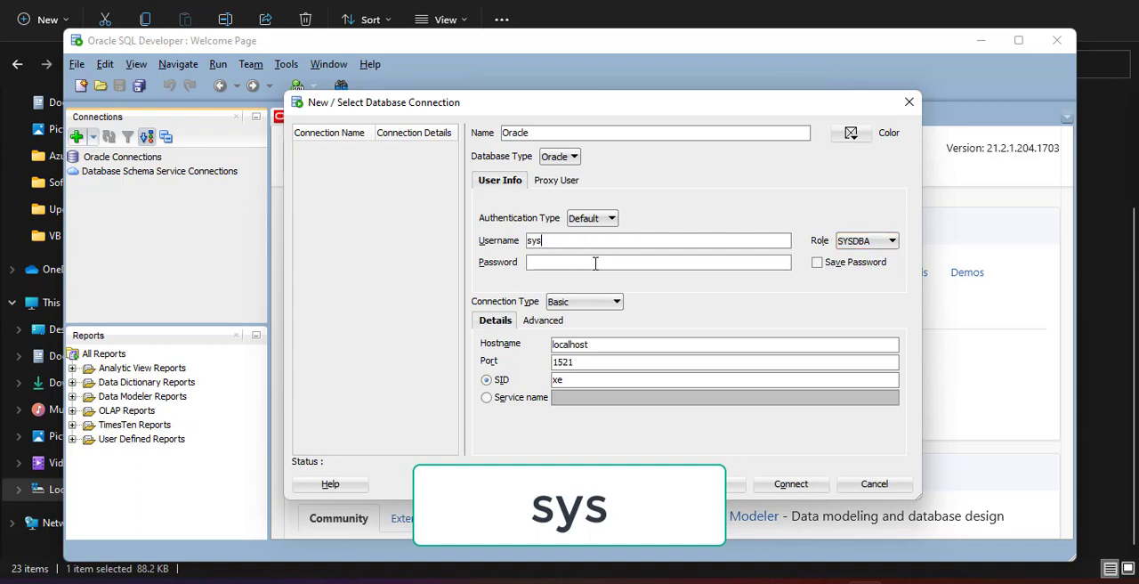
{"action": "left_click", "coordinate": [893, 241]}
{"action": "left_click", "coordinate": [867, 268]}
- Test the connection, replace its SID with orcl, and repeat the test
{"action": "left_click", "coordinate": [545, 267]}
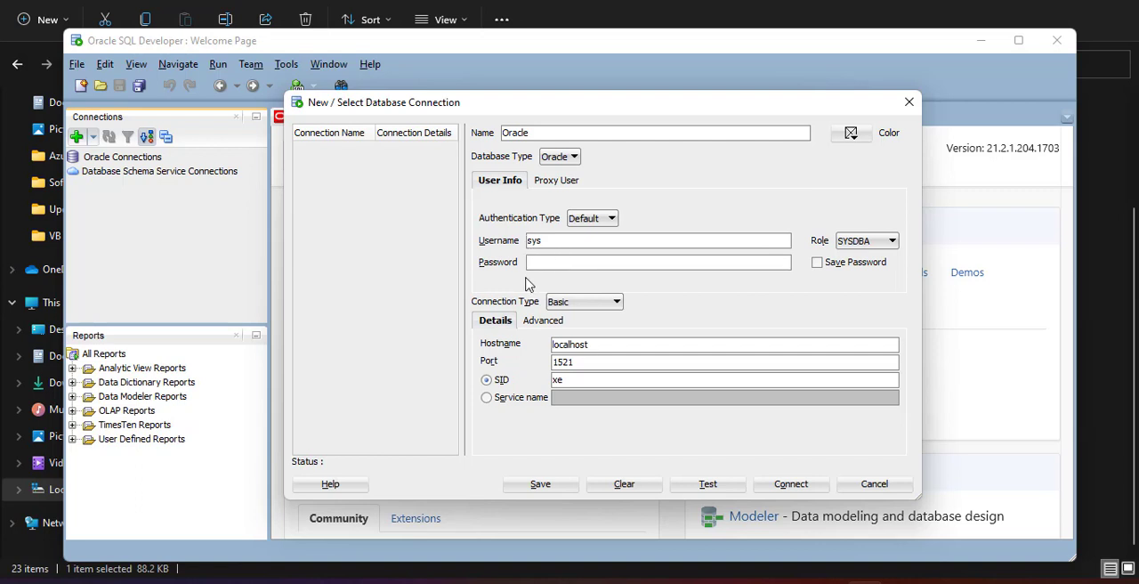
{"action": "left_click", "coordinate": [707, 484]}
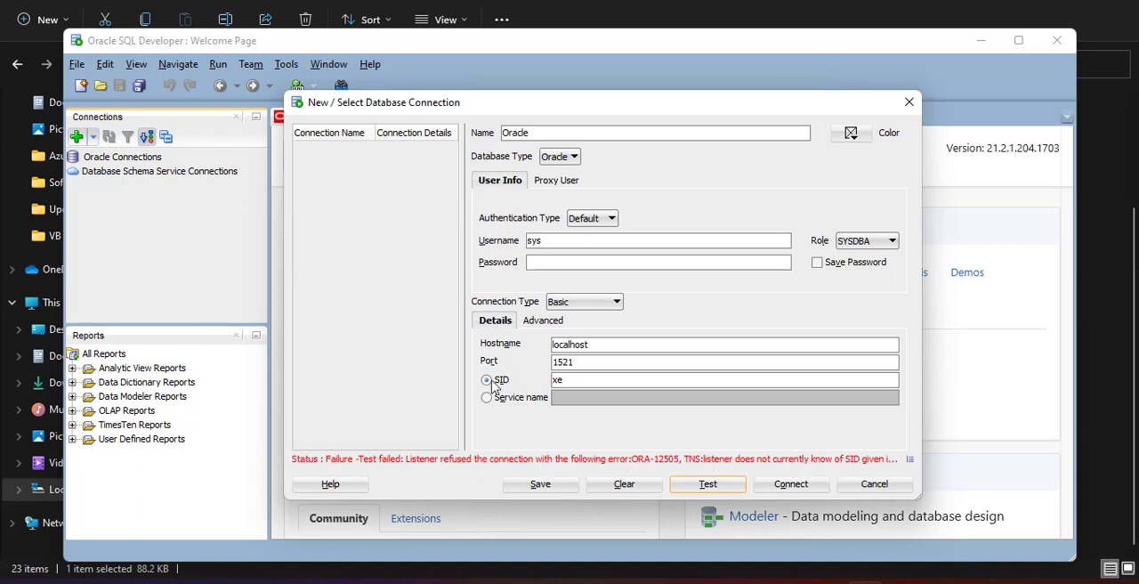
{"action": "left_click_drag", "start_coordinate": [574, 380], "coordinate": [546, 381]}
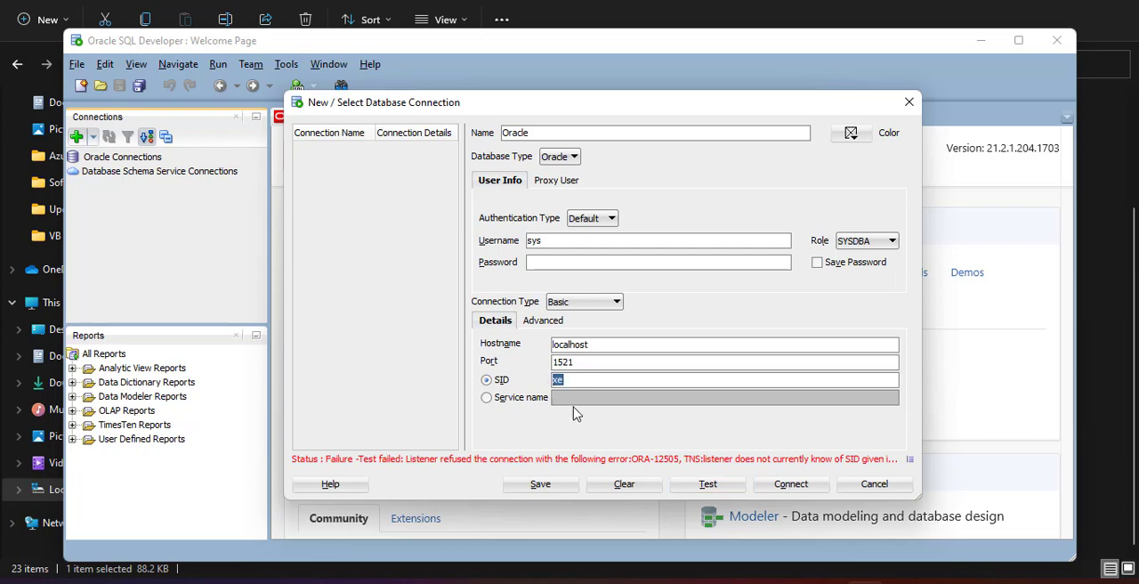
{"action": "type", "text": "orcl"}
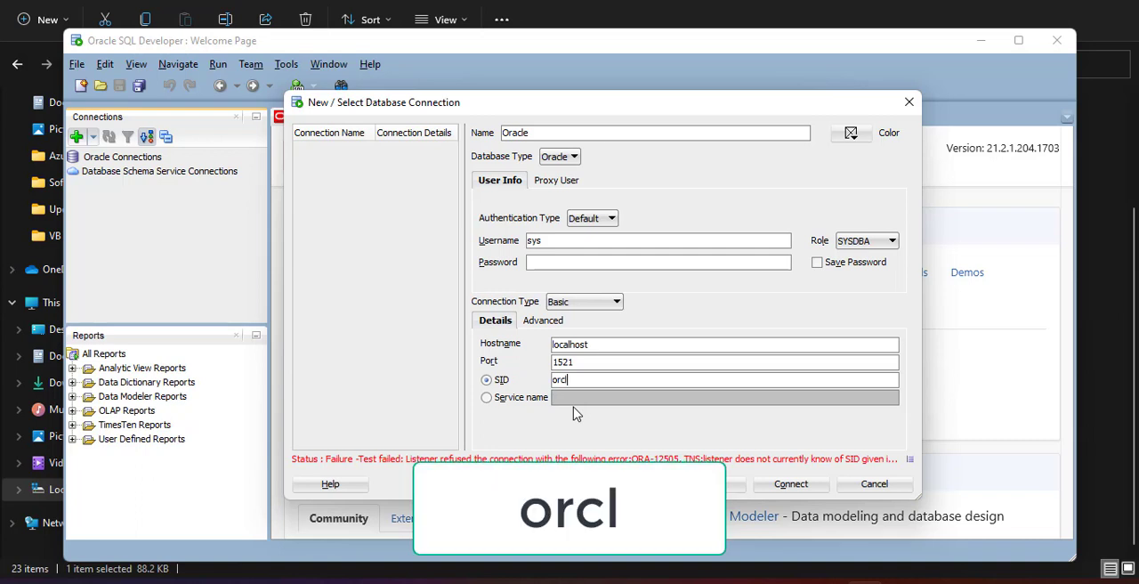
{"action": "left_click", "coordinate": [732, 489]}
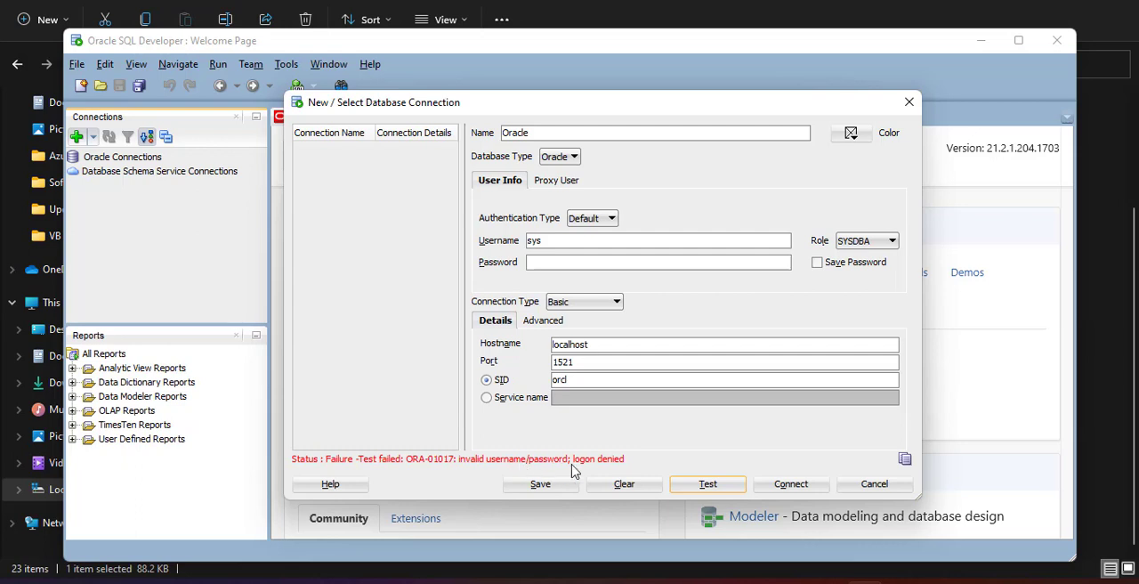
- Enter the sys account's password in the connection settings, then test and save the Oracle connection
{"action": "left_click", "coordinate": [537, 263]}
{"action": "type", "text": "*******"}
{"action": "left_click", "coordinate": [717, 485]}
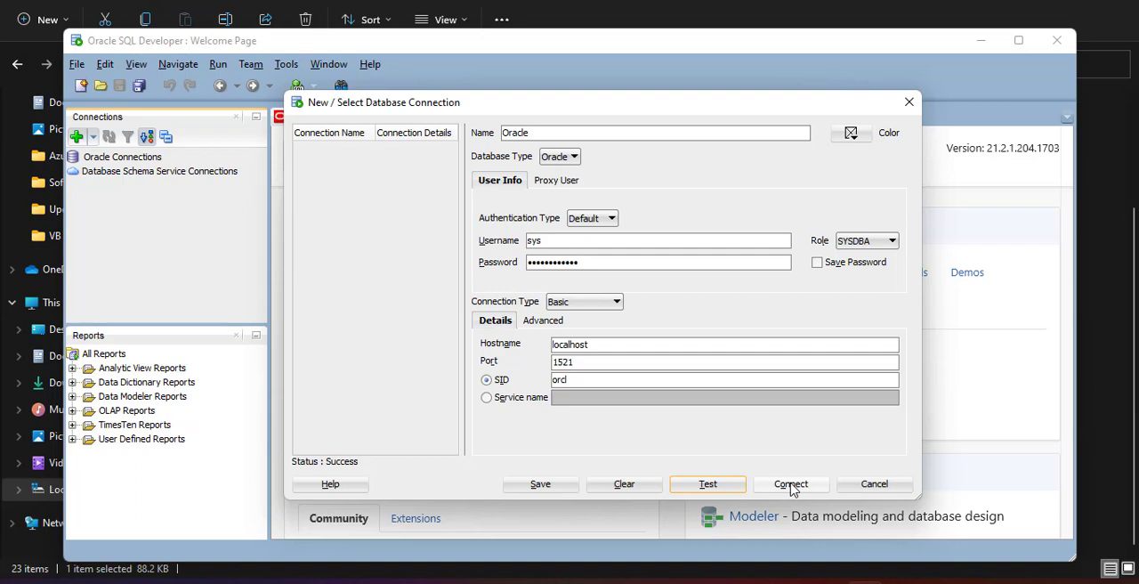
{"action": "left_click", "coordinate": [540, 483]}
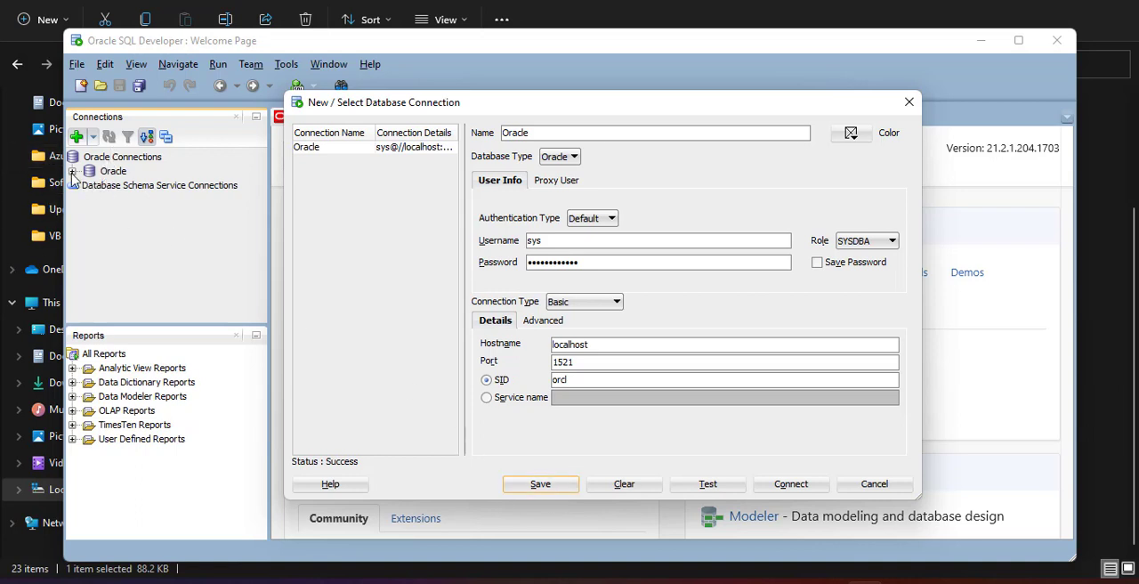
- Connect to the database through the saved Oracle connection and open its SQL worksheet
{"action": "left_click", "coordinate": [791, 485]}
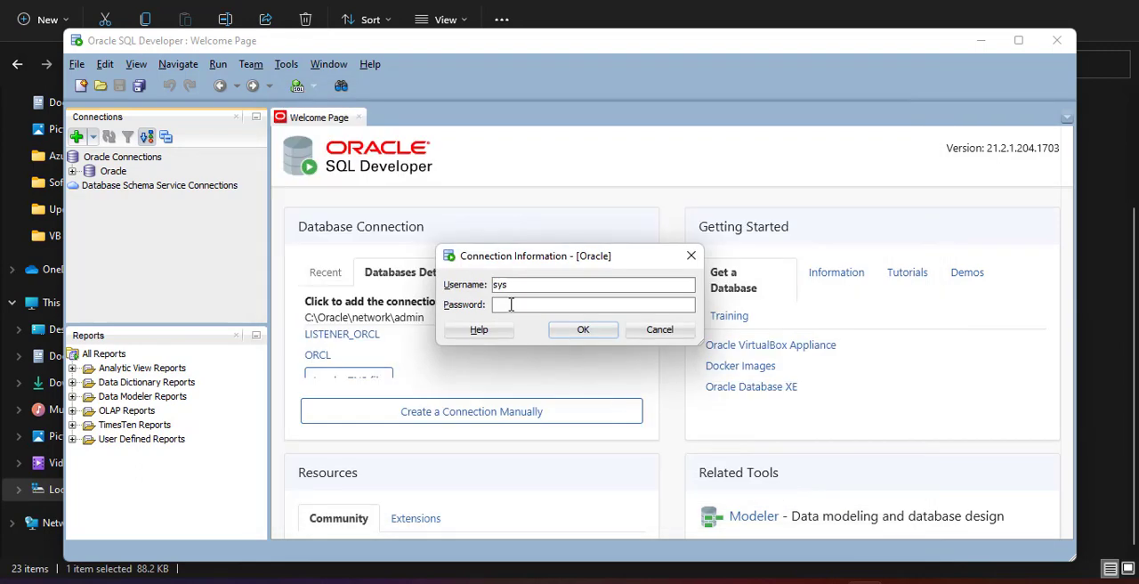
{"action": "key", "text": "Escape"}
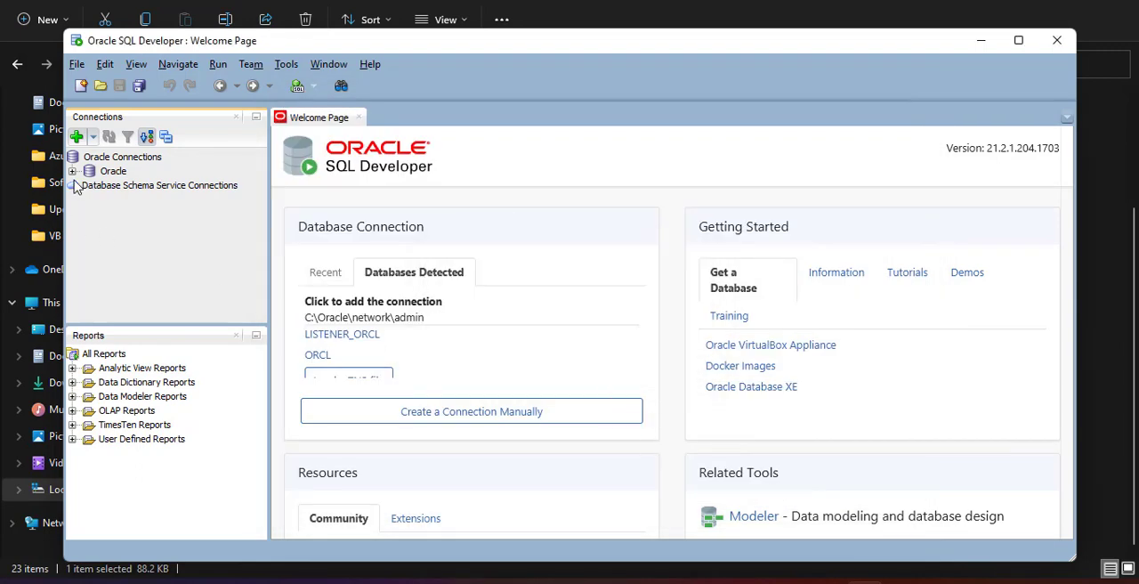
{"action": "double_click", "coordinate": [112, 171]}
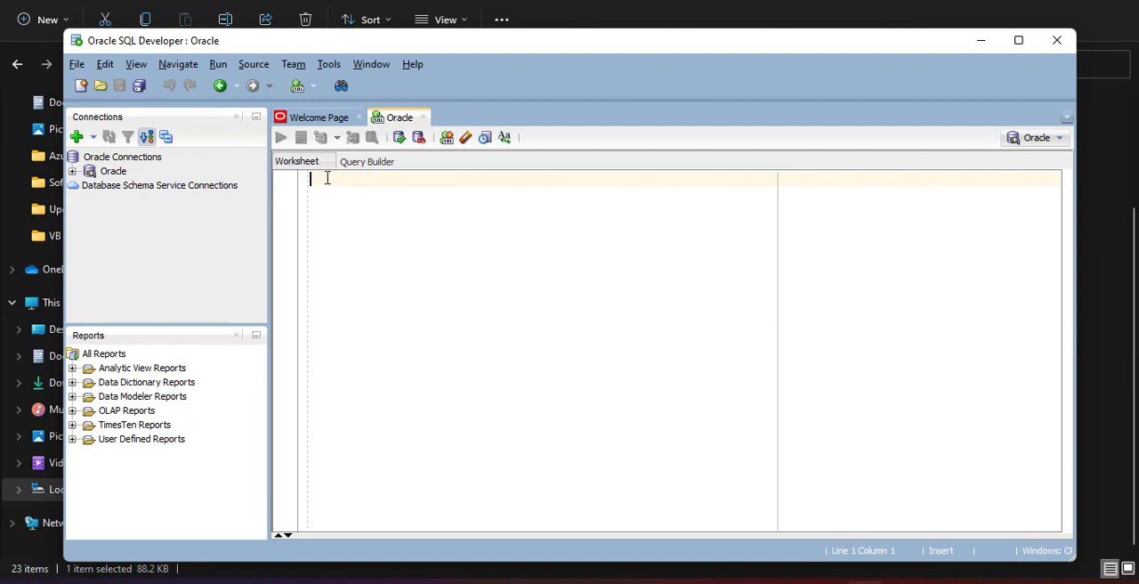
- Write the beginning of a SQL statement, "create table Mine", in the Oracle connection's worksheet
{"action": "type", "text": "cre"}
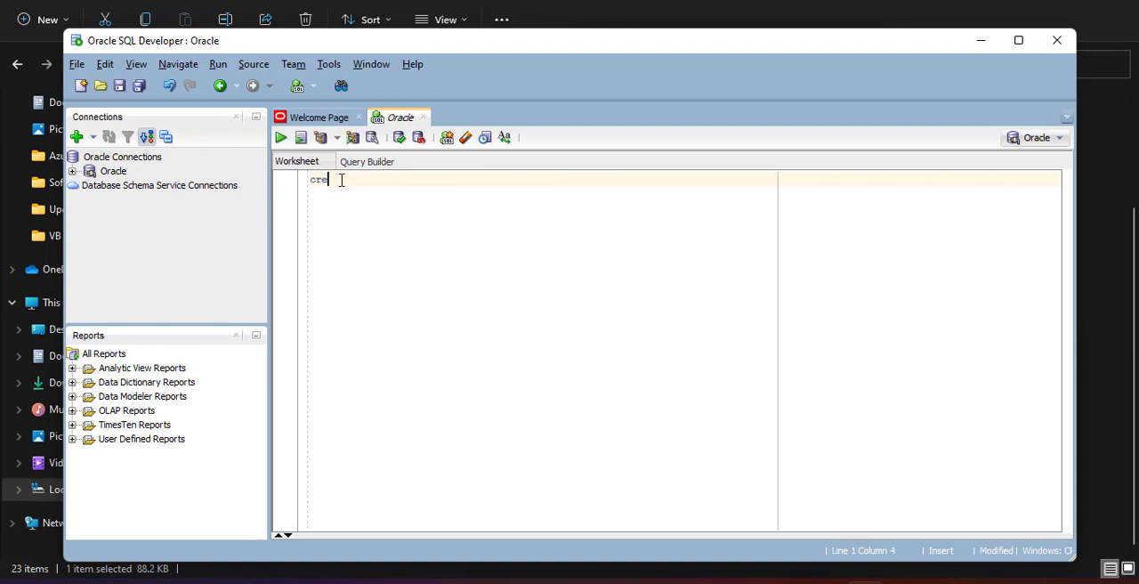
{"action": "type", "text": "a"}
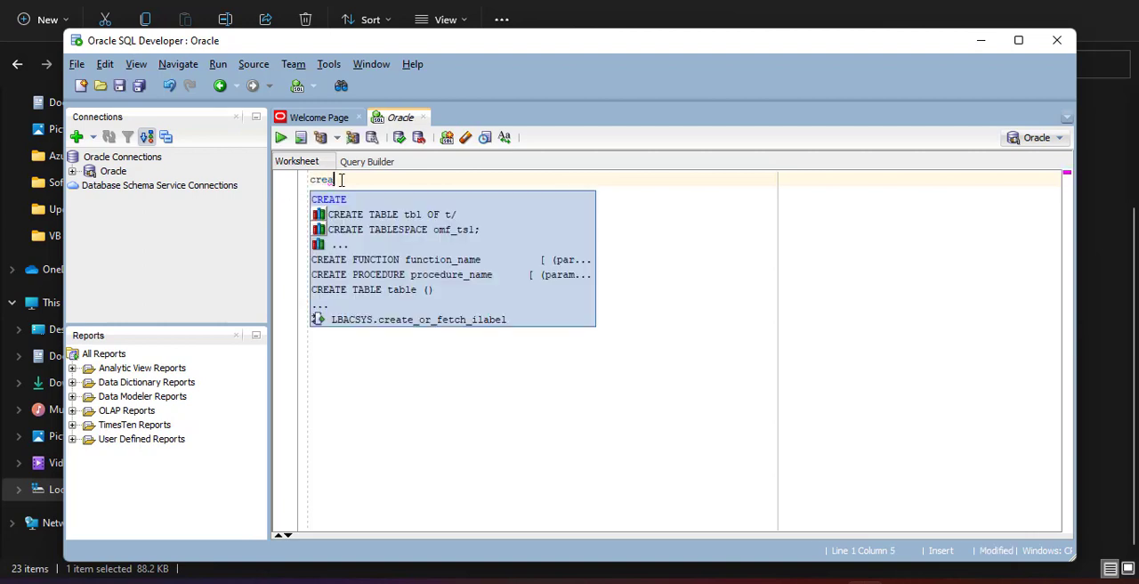
{"action": "type", "text": "te table Mine..."}
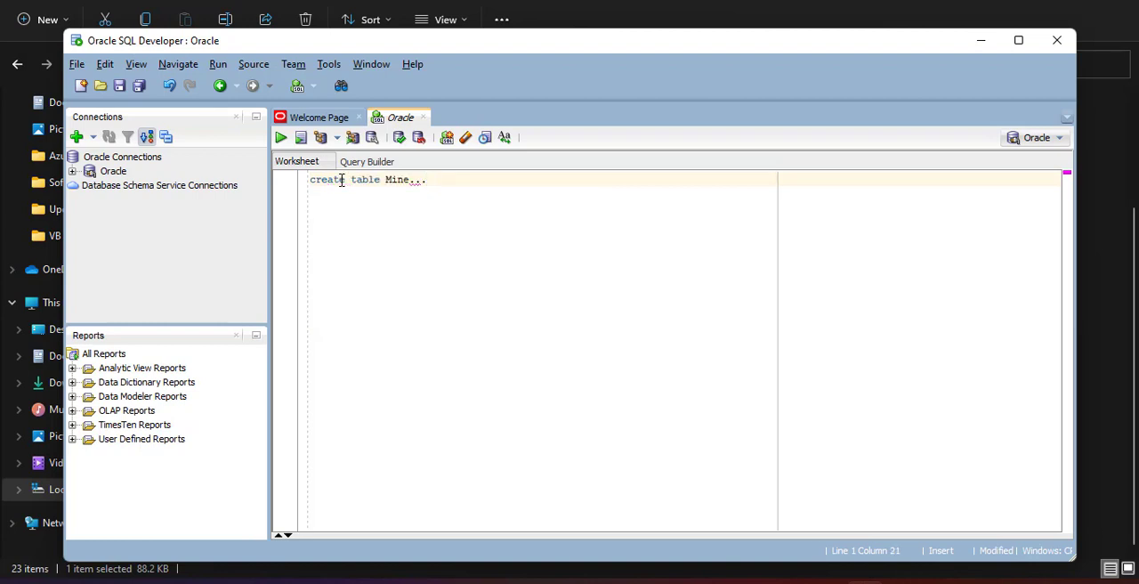
{"action": "key", "text": "BackSpace"}
{"action": "key", "text": "BackSpace"}
{"action": "key", "text": "BackSpace"}
{"action": "left_click", "coordinate": [1019, 40]}
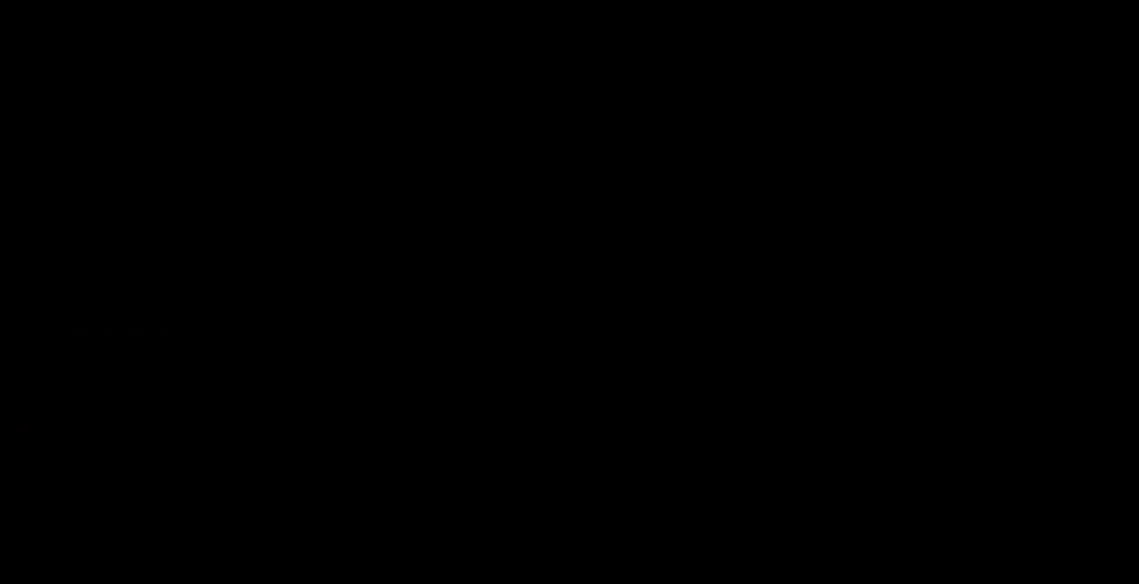